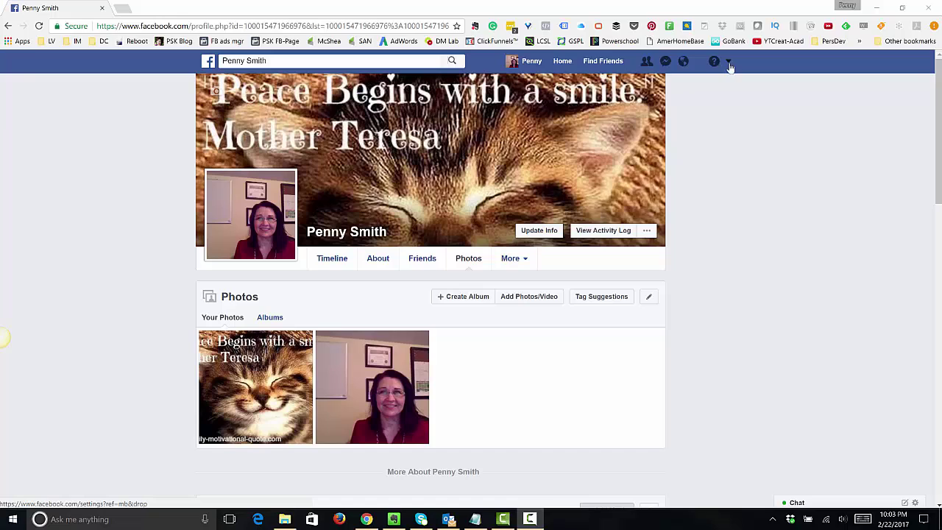
- Return to the News Feed and choose Create Page from the account dropdown menu
click(728, 63)
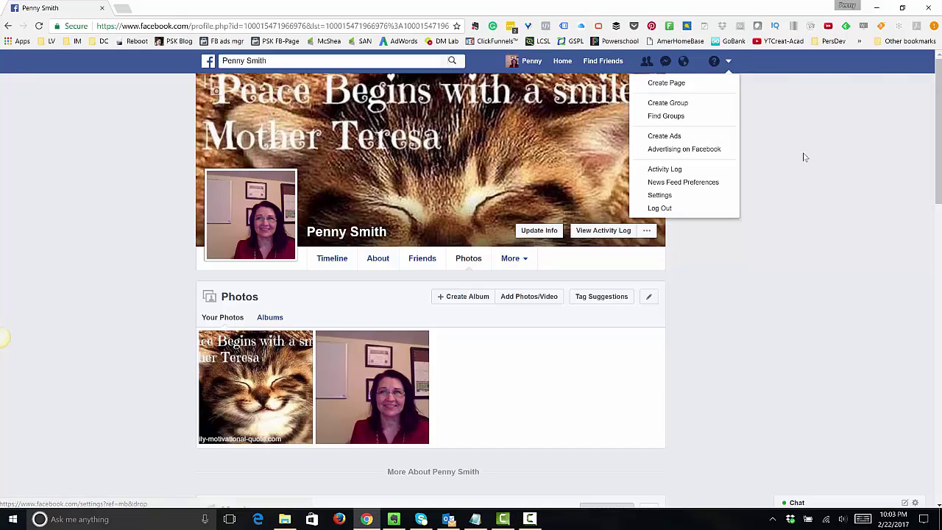
click(809, 298)
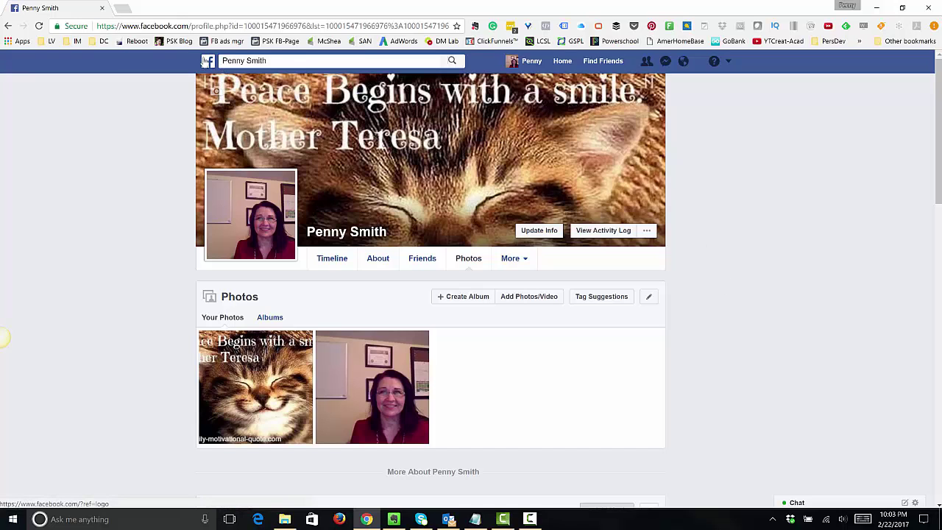
click(206, 61)
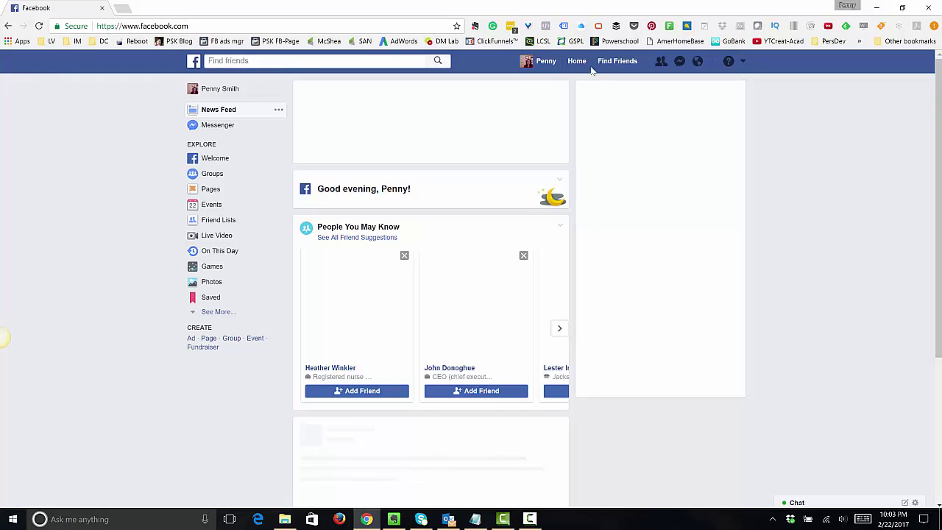
click(576, 62)
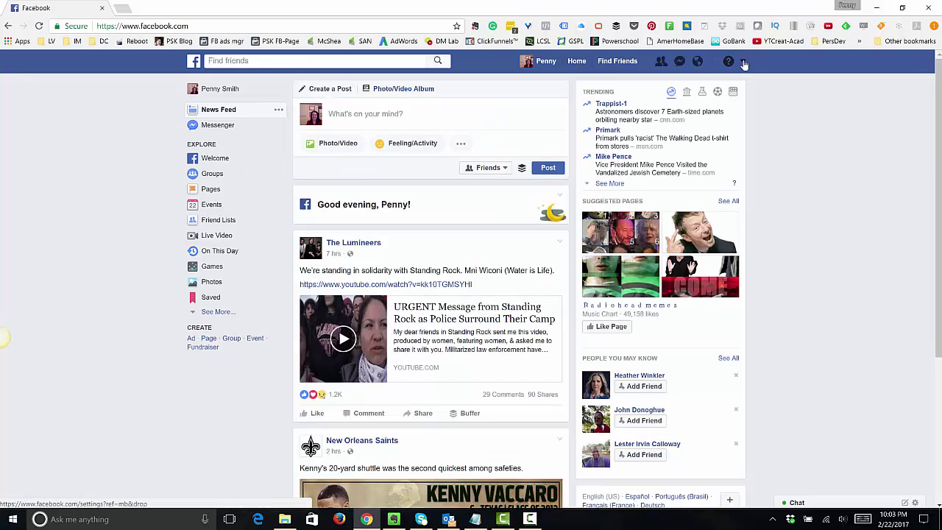
click(743, 63)
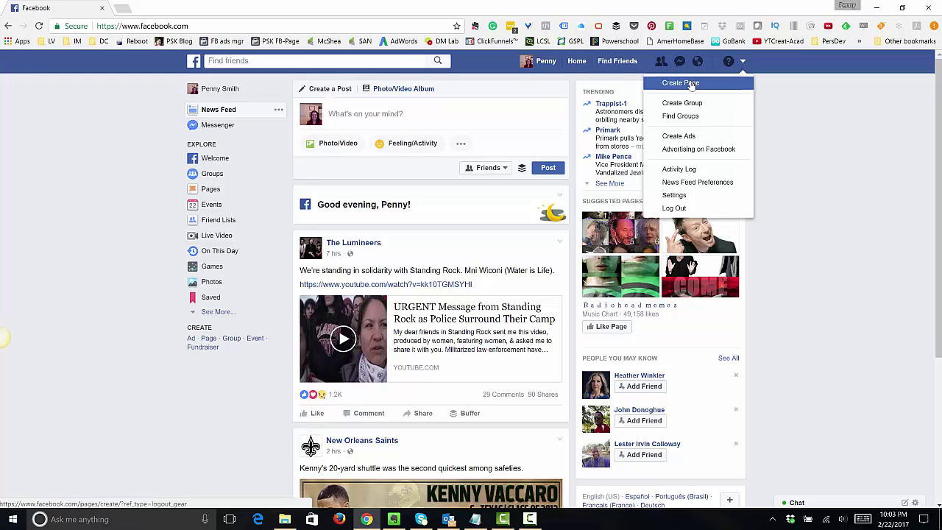
click(681, 83)
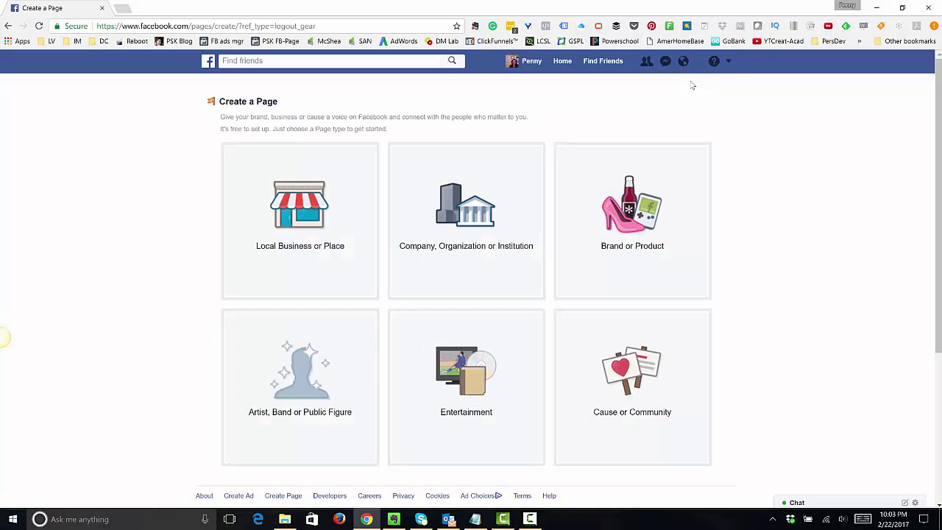
- Choose the Artist, Band or Public Figure page type with the Public Figure category
click(287, 390)
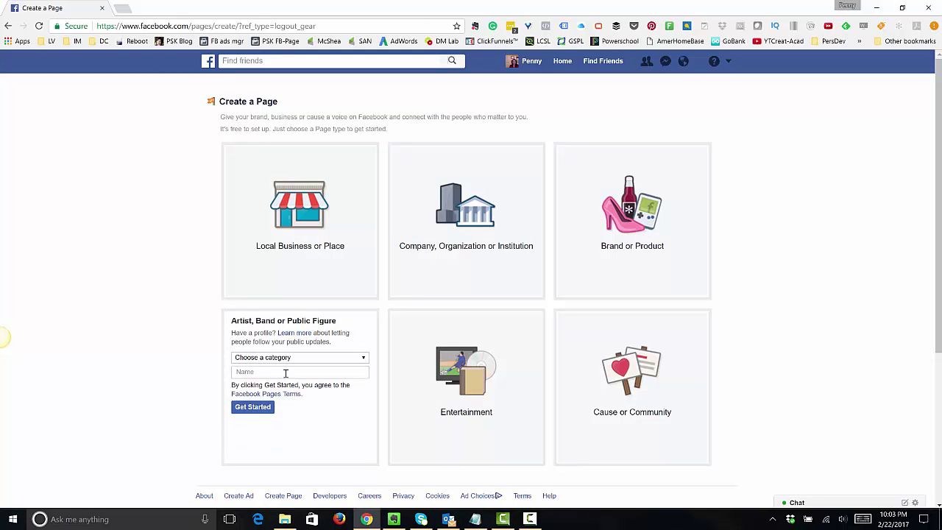
click(285, 358)
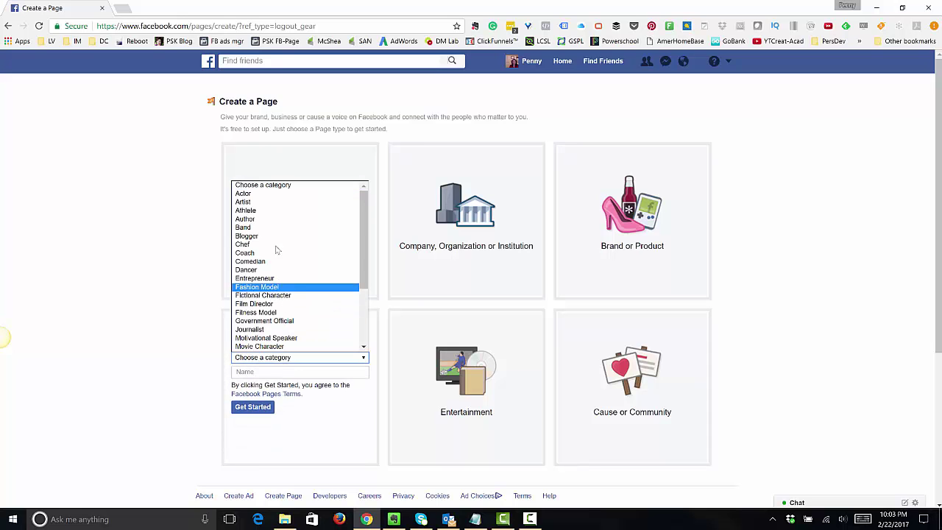
scroll(285, 293, down, 4)
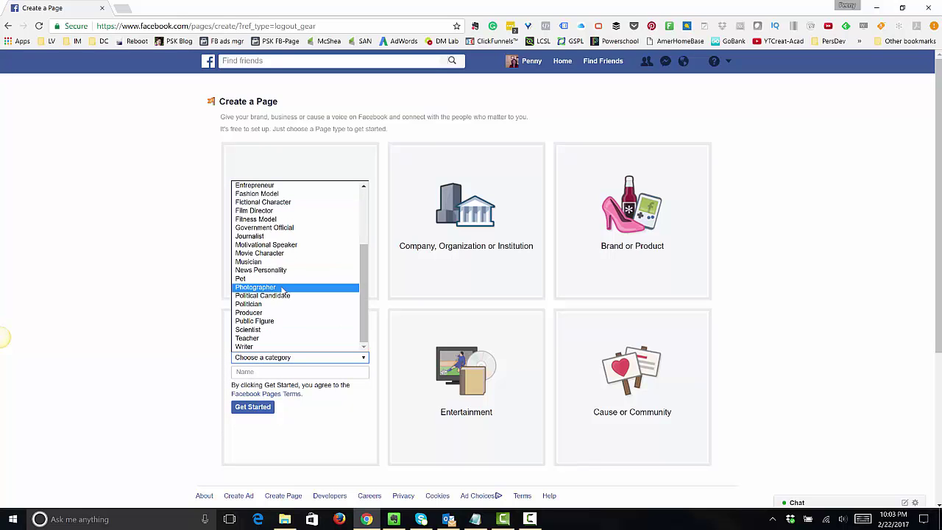
click(282, 321)
- Enter the coach's full name as the page name and submit with Get Started
click(280, 374)
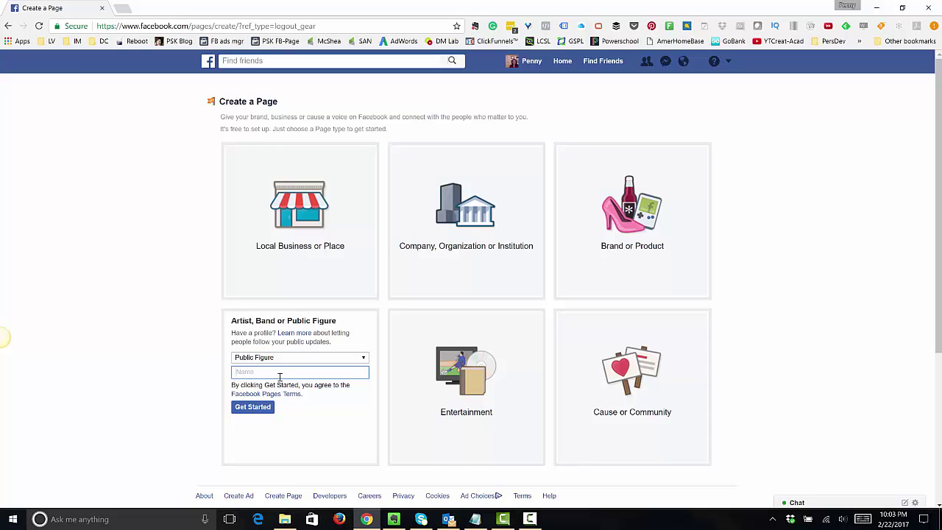
text(Coaching Wit)
key(BackSpace)
key(BackSpace)
key(BackSpace)
key(BackSpace)
key(BackSpace)
key(BackSpace)
key(BackSpace)
key(BackSpace)
key(BackSpace)
key(BackSpace)
key(BackSpace)
key(BackSpace)
key(BackSpace)
text(Coach)
key(BackSpace)
click(252, 408)
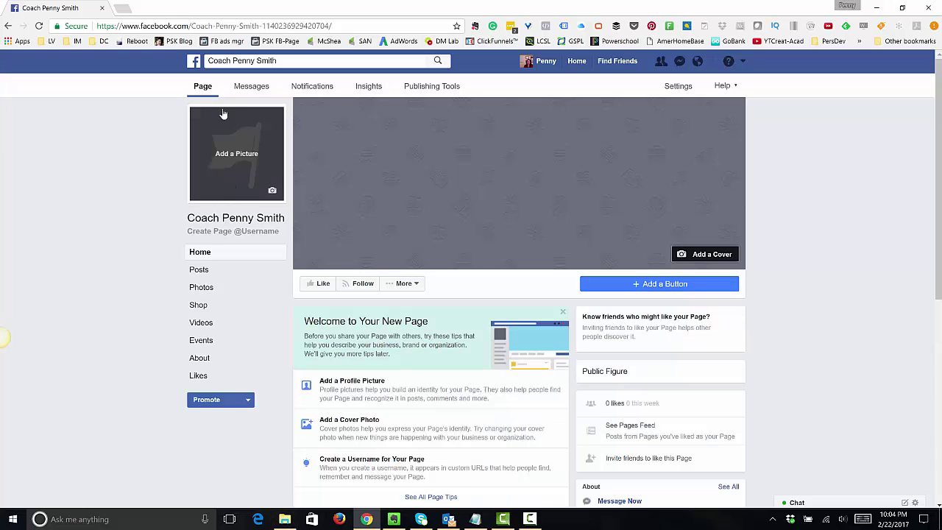
- Bring up the new page's Add a Picture options and try Upload Photo
click(231, 159)
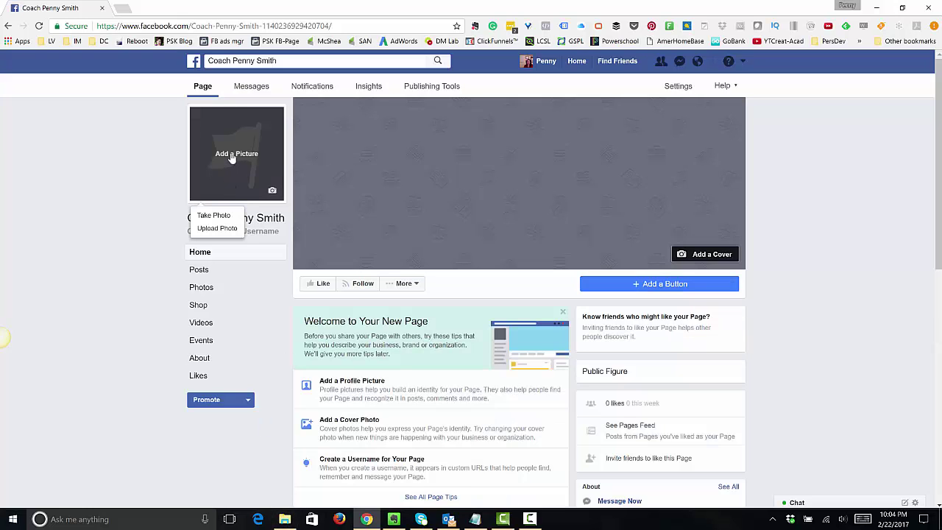
click(273, 191)
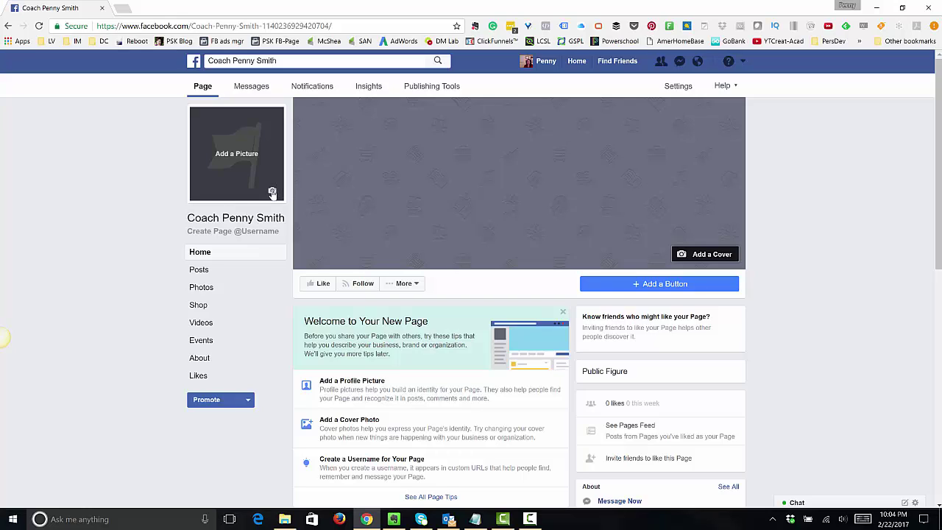
click(273, 193)
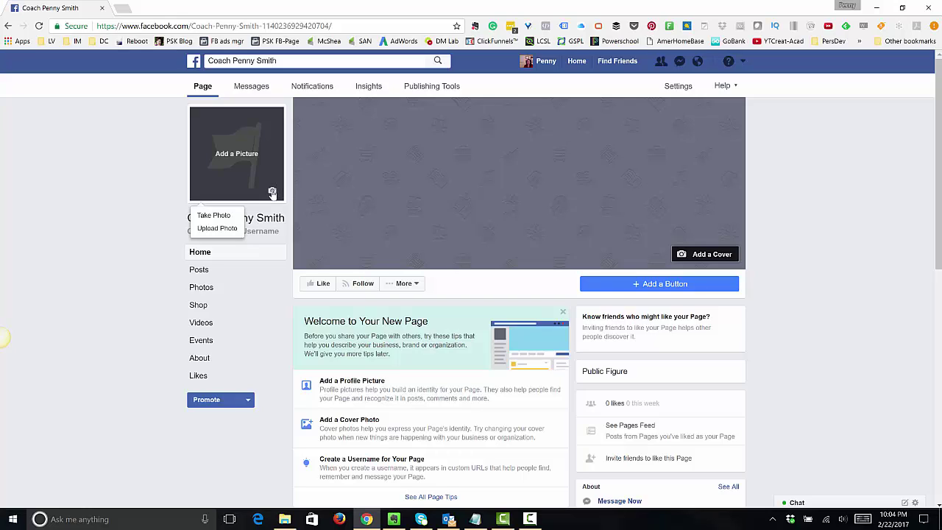
click(228, 158)
click(229, 158)
click(224, 231)
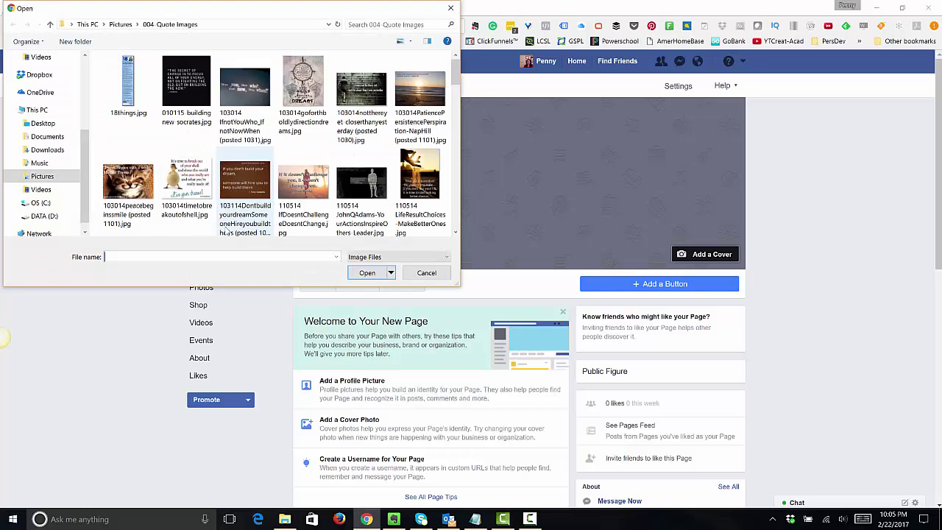
click(450, 8)
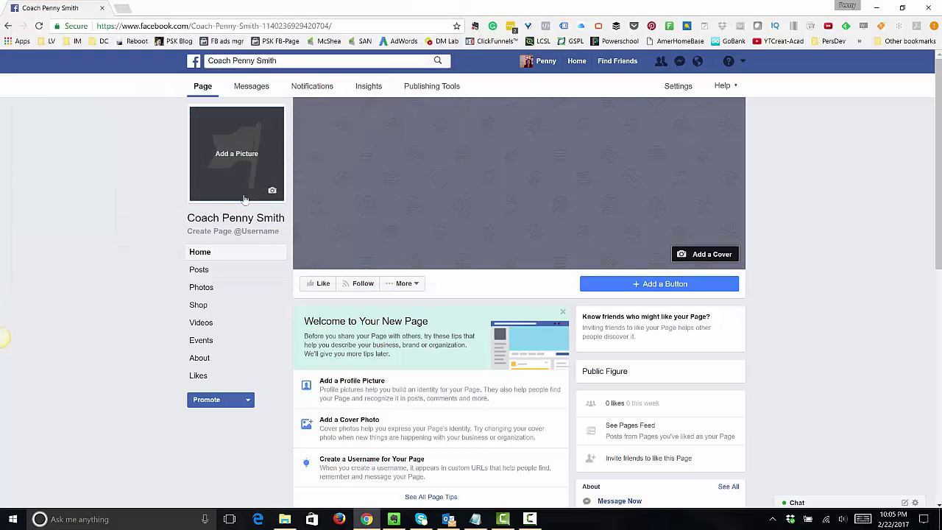
click(214, 190)
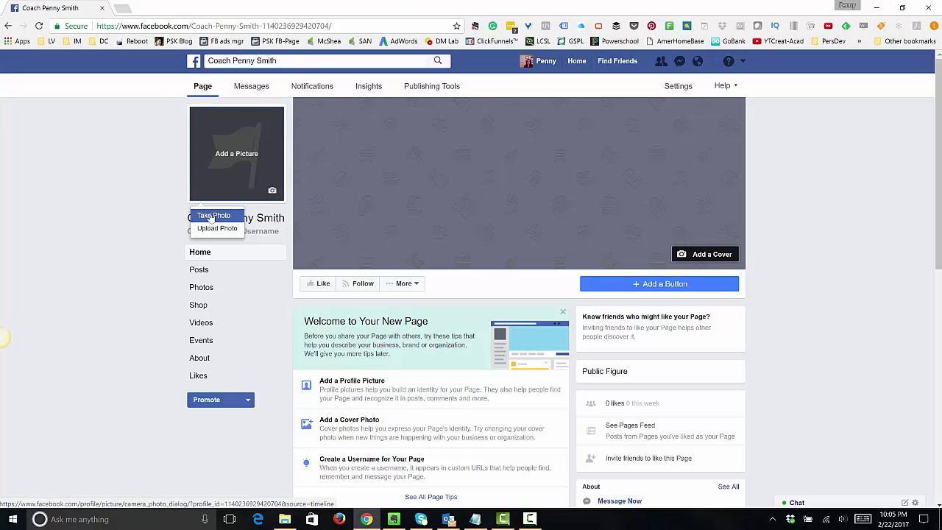
click(216, 228)
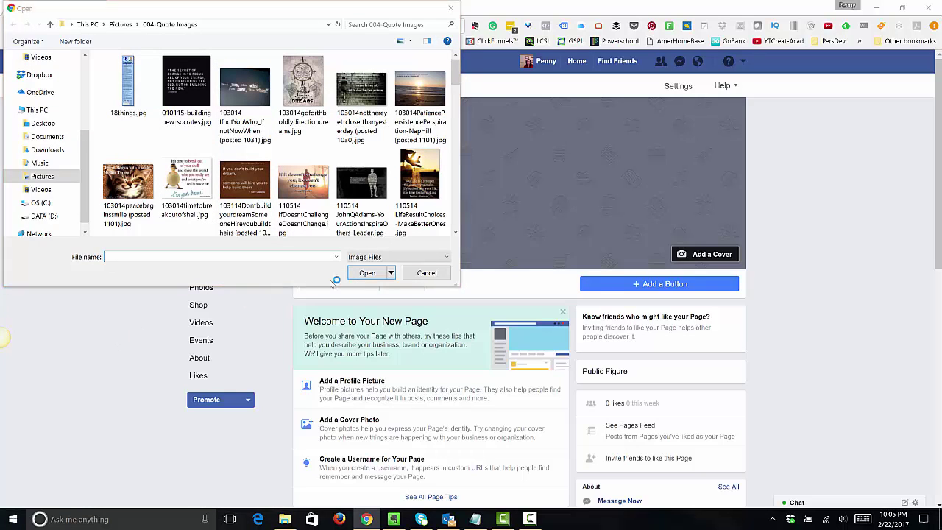
click(416, 274)
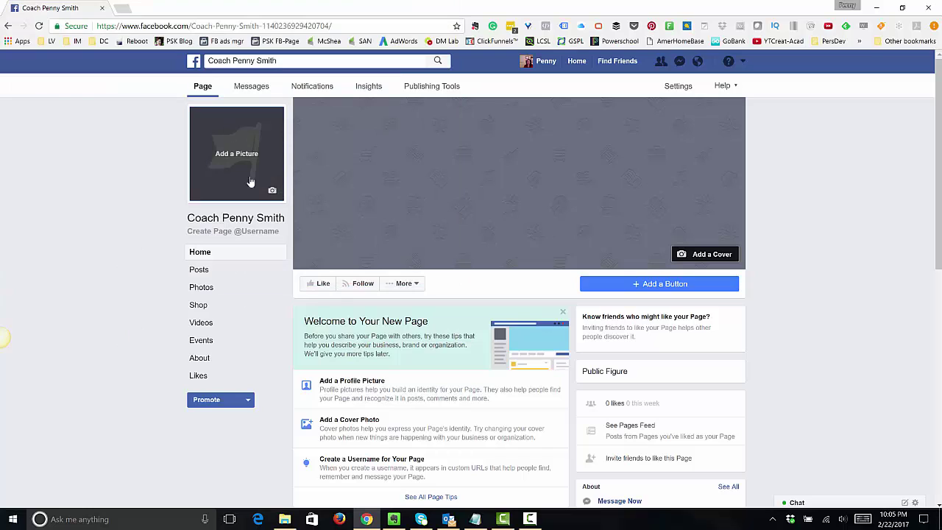
- Upload Photo from Pictures > portrait folder, opening the cropped profile portrait
click(272, 192)
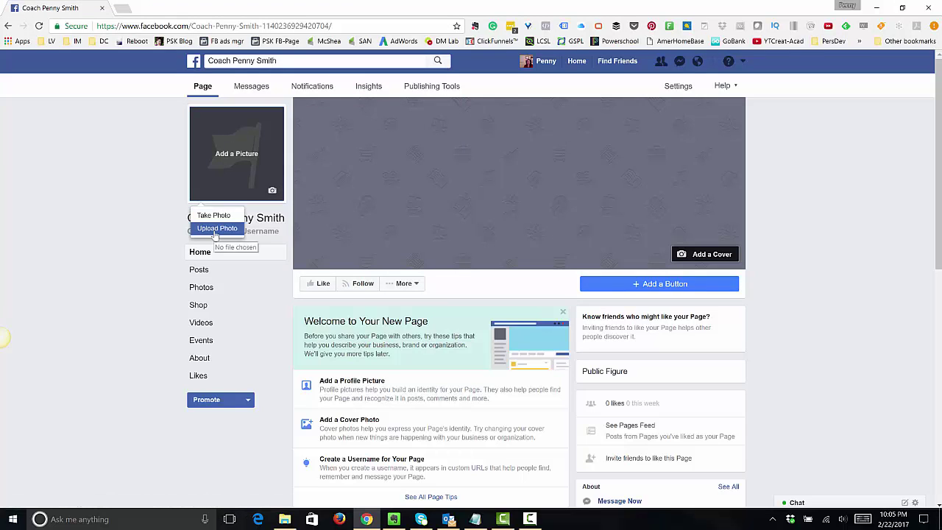
click(216, 230)
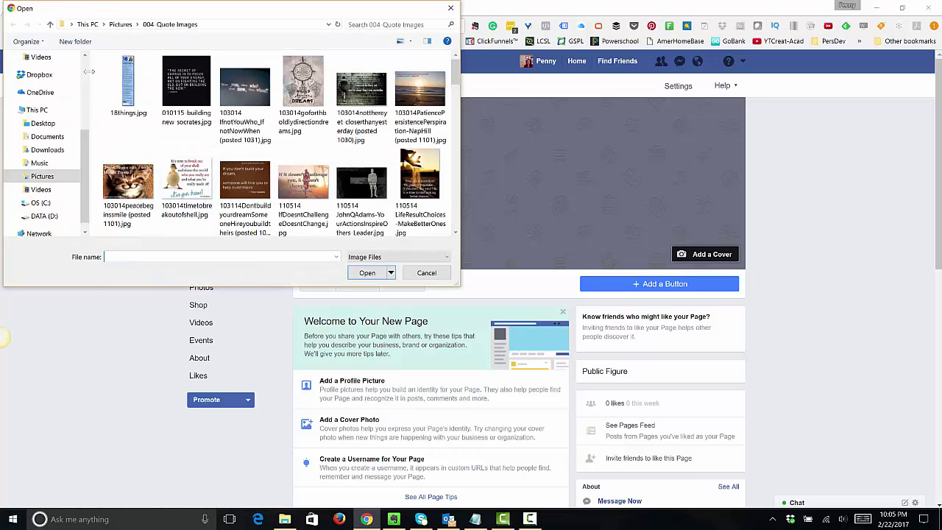
scroll(87, 66, up, 4)
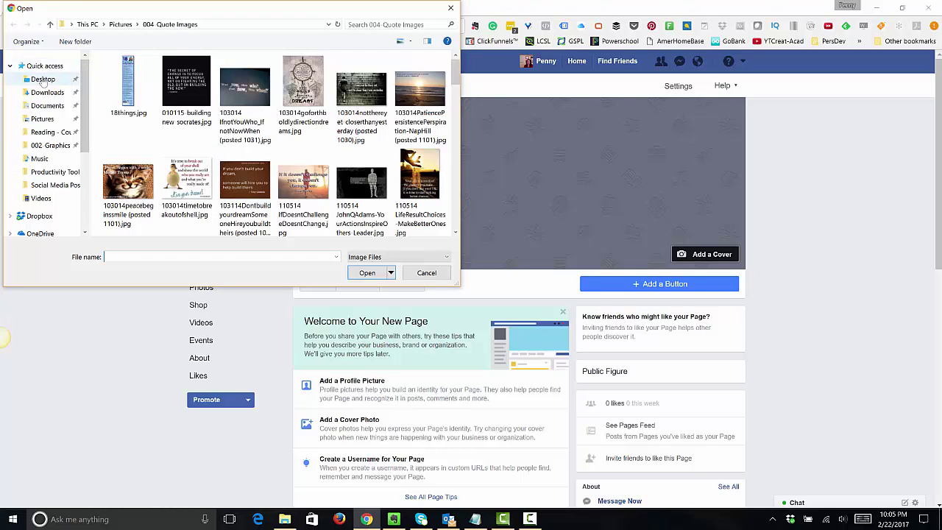
click(44, 119)
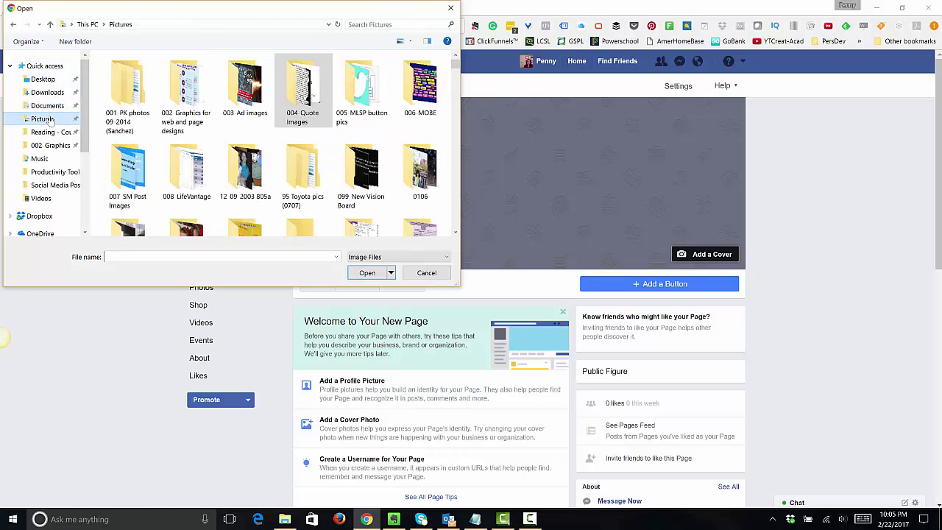
double_click(130, 94)
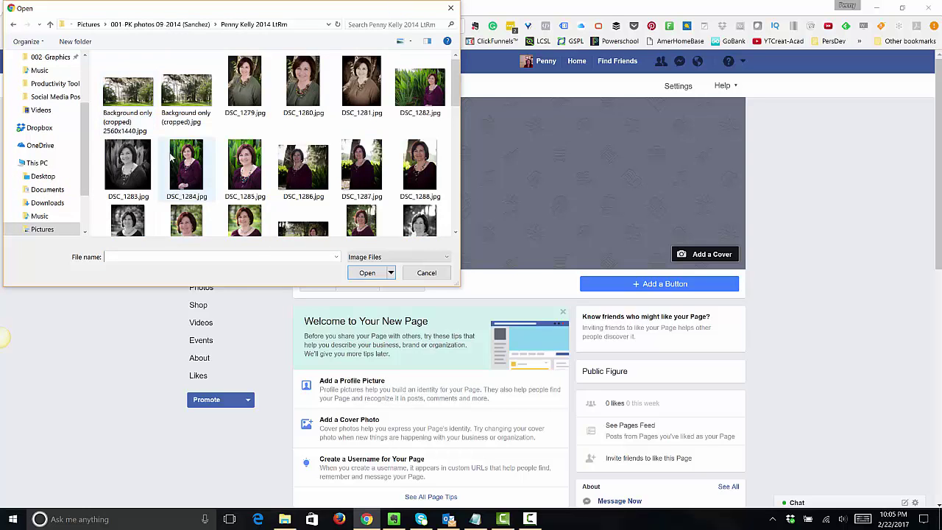
scroll(171, 156, down, 3)
scroll(171, 156, down, 3)
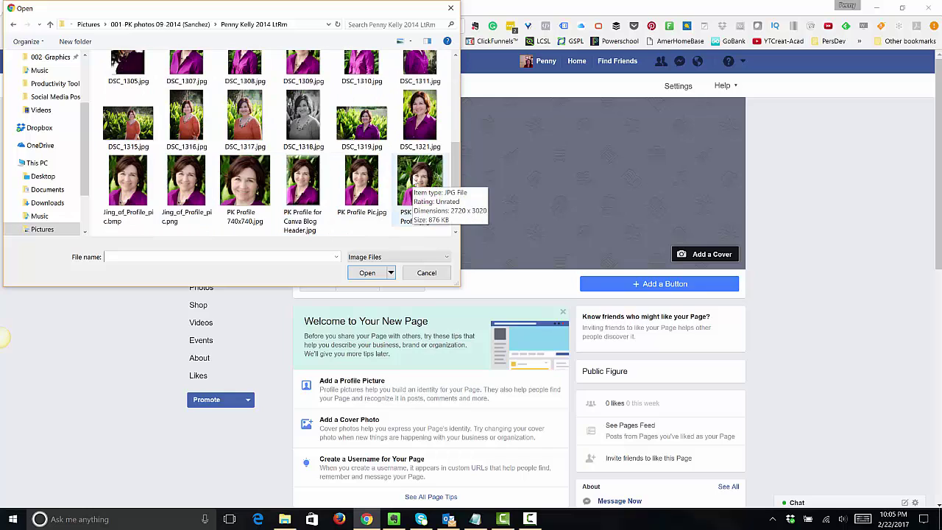
click(416, 184)
click(367, 273)
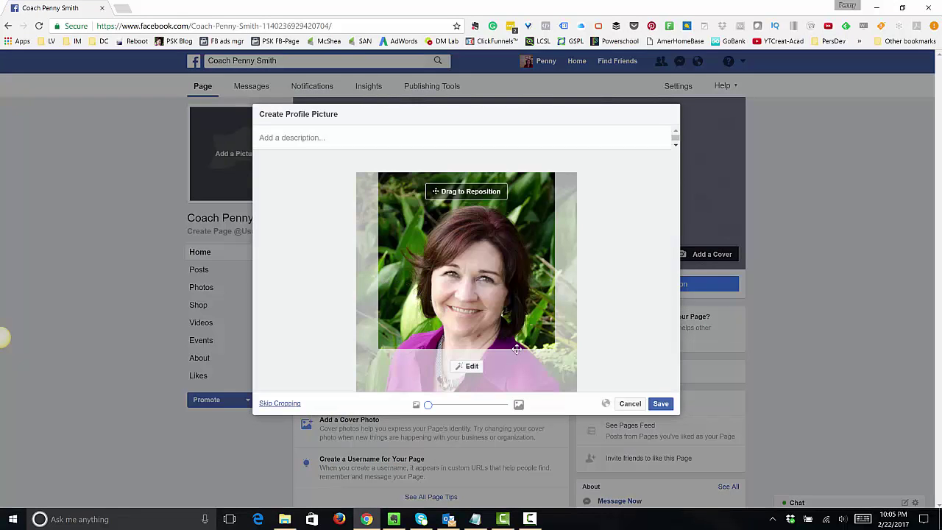
- Reposition the portrait in the crop frame and save it as the page's profile picture
drag(491, 317, 490, 287)
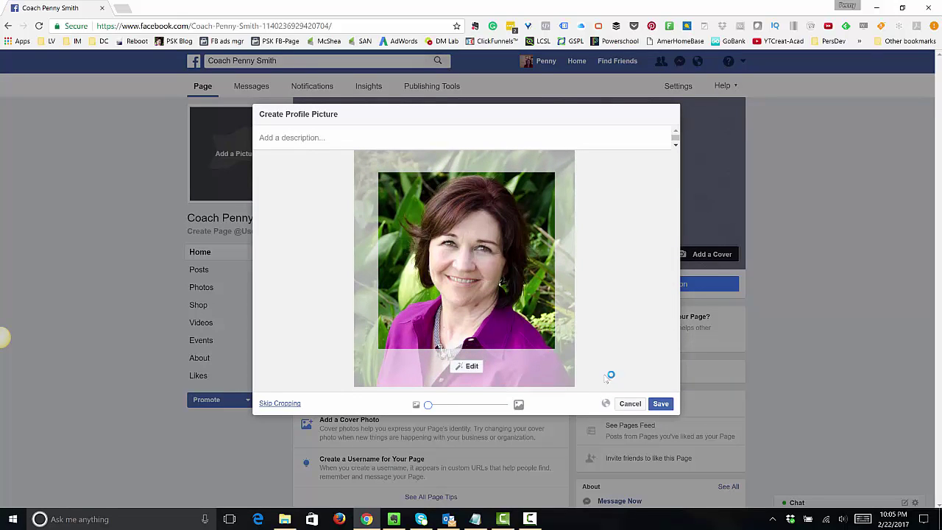
click(661, 404)
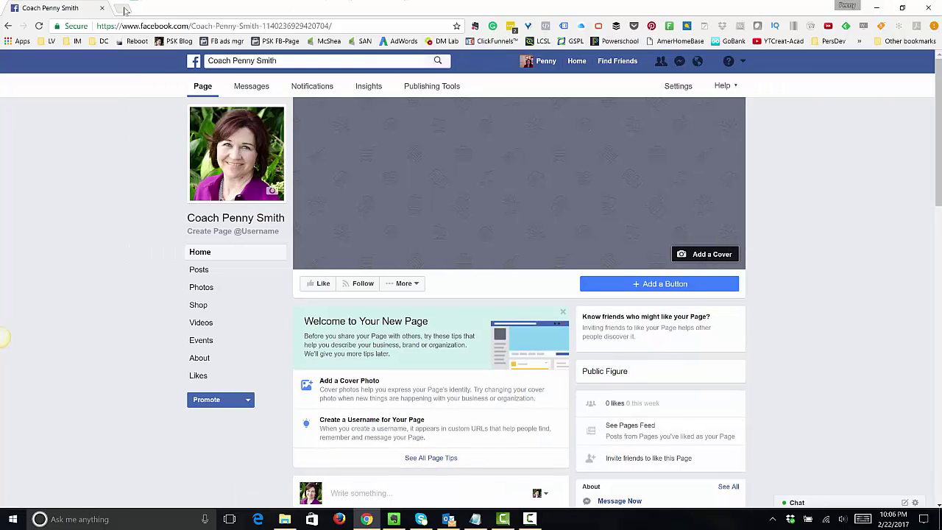
- Open canva.com in a new tab and show the full design catalogue down to Social Media & Email Headers
click(122, 7)
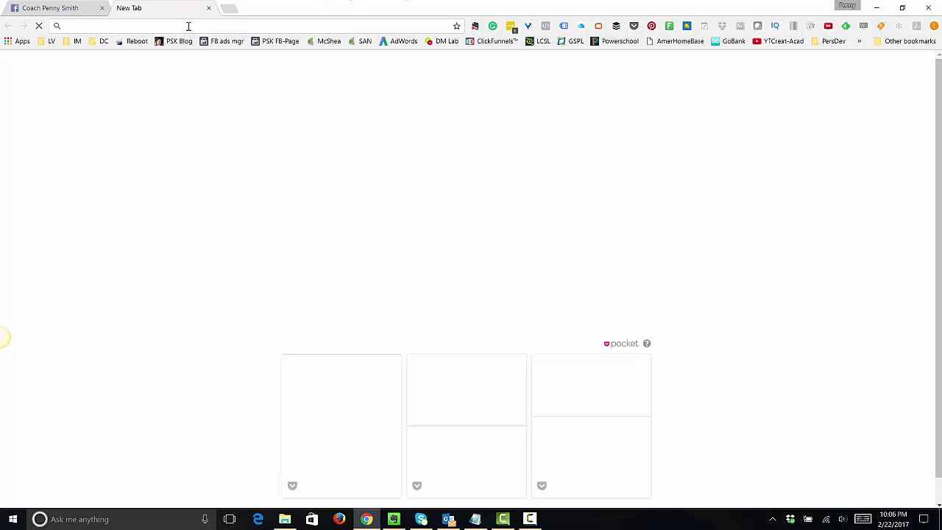
text(canva.)
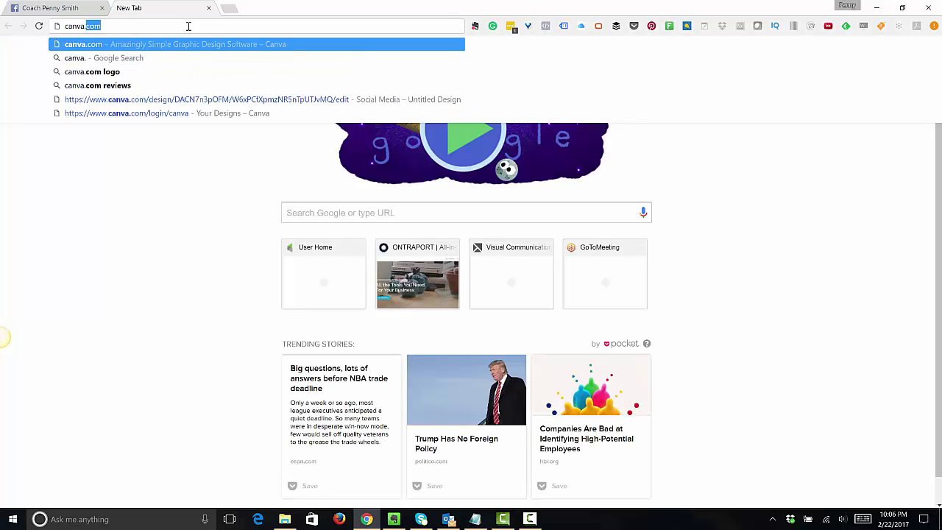
key(Return)
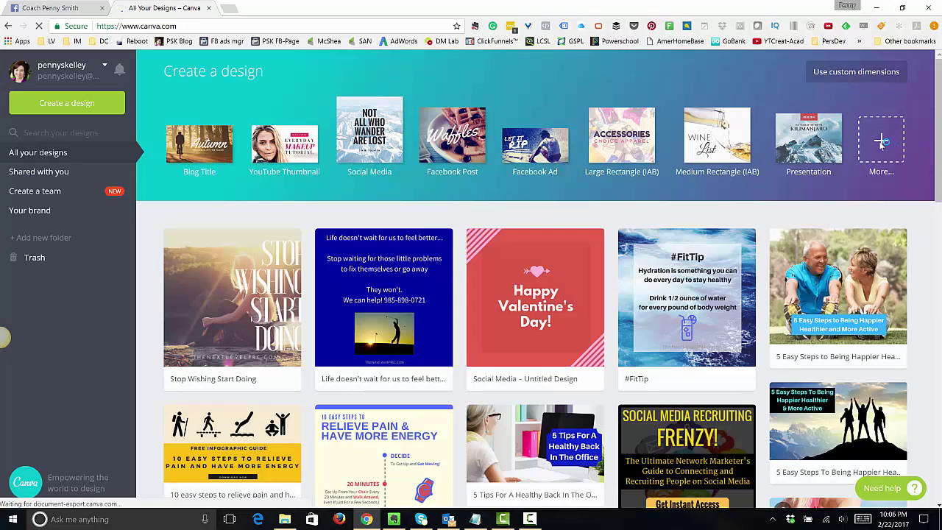
click(881, 143)
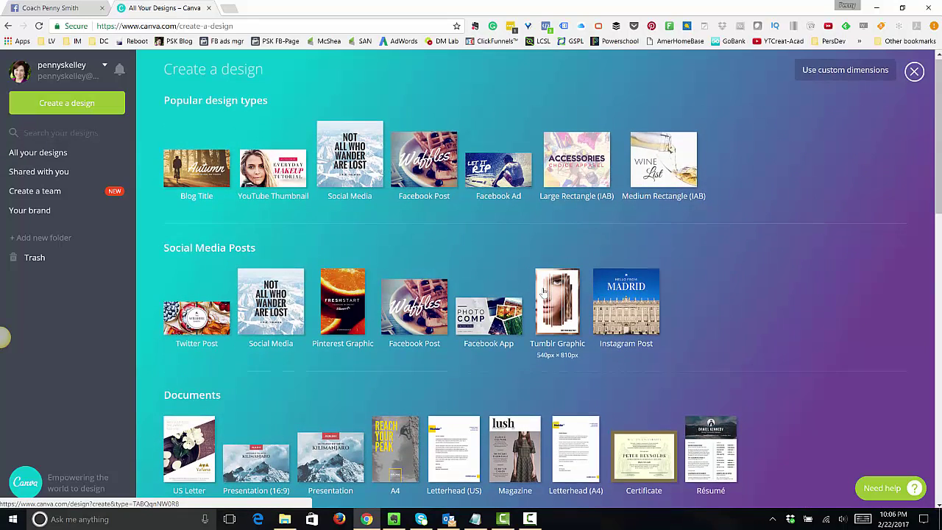
scroll(392, 292, down, 3)
scroll(393, 292, down, 6)
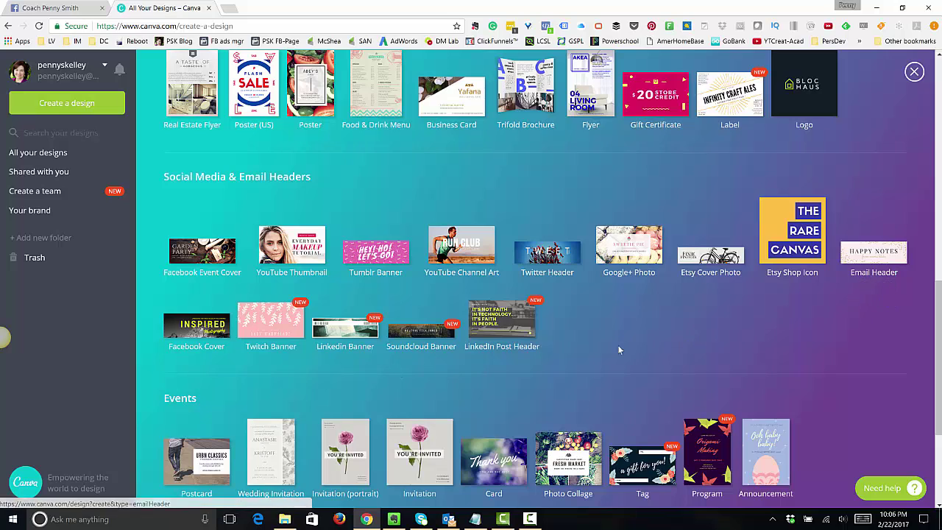
- Start a blank Facebook Cover design, look through its Background and Text panels, then close that tab
click(193, 333)
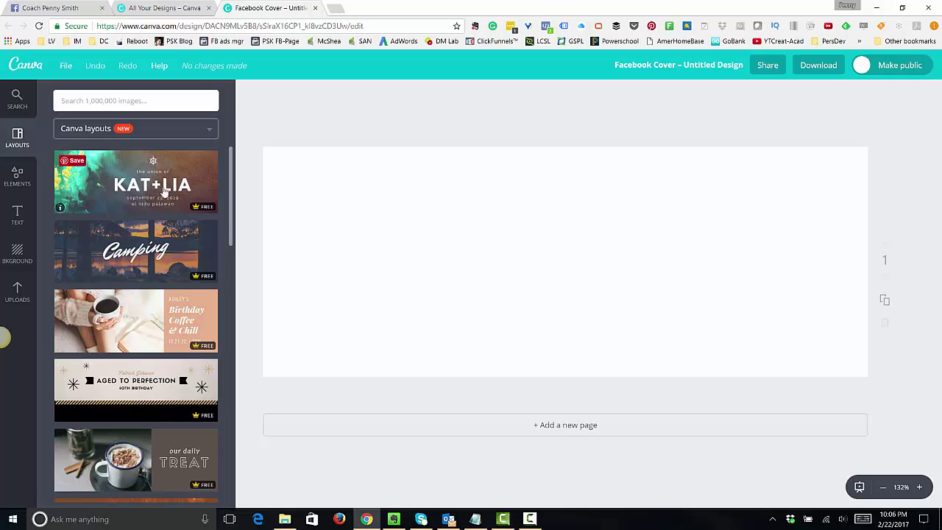
scroll(144, 354, down, 2)
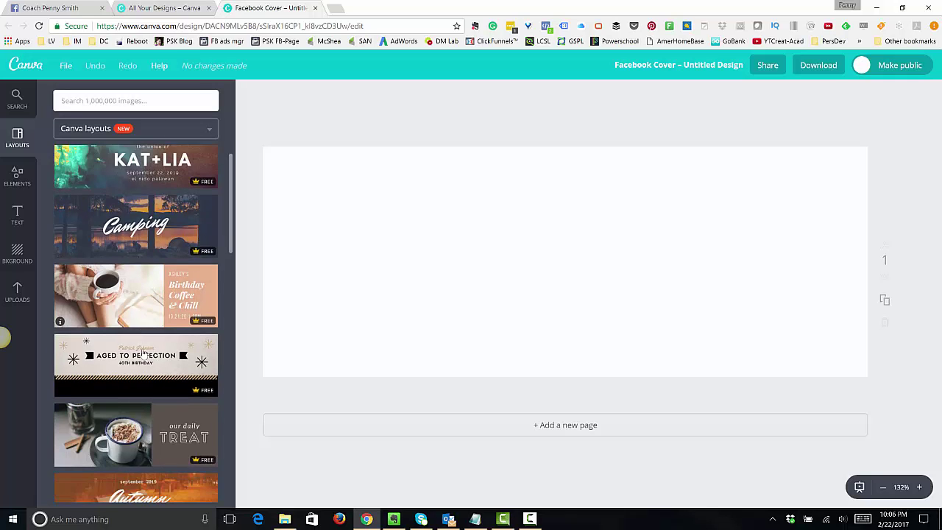
scroll(142, 302, up, 2)
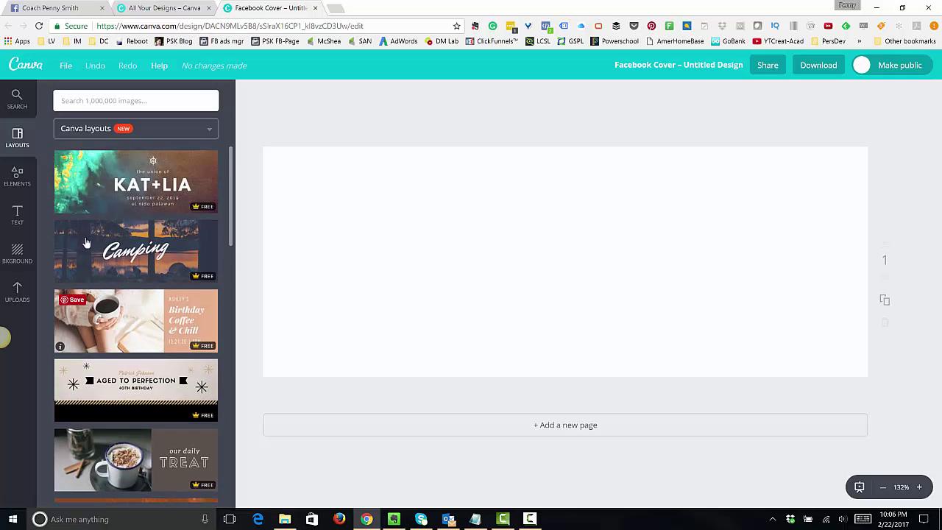
click(10, 257)
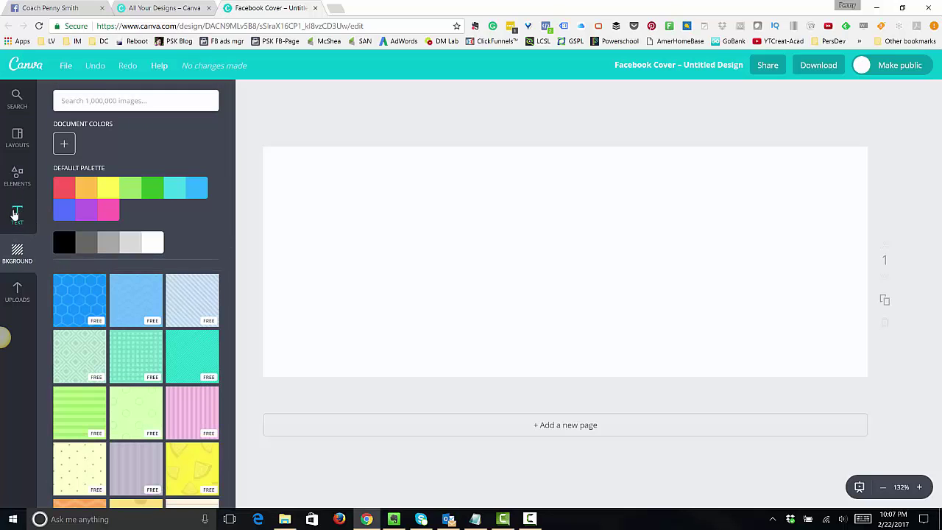
click(16, 214)
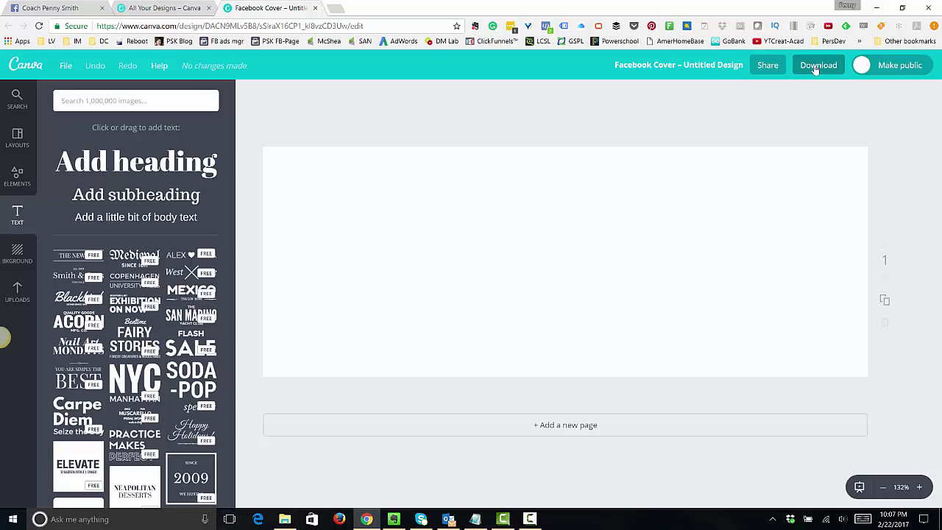
click(315, 8)
- Go to fiverr.com in a new browser tab
click(233, 9)
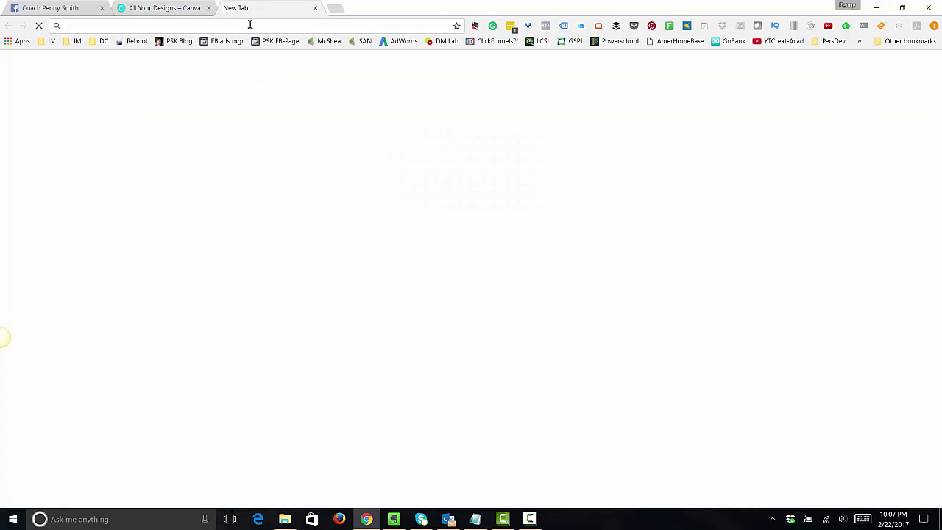
text(fiverr.)
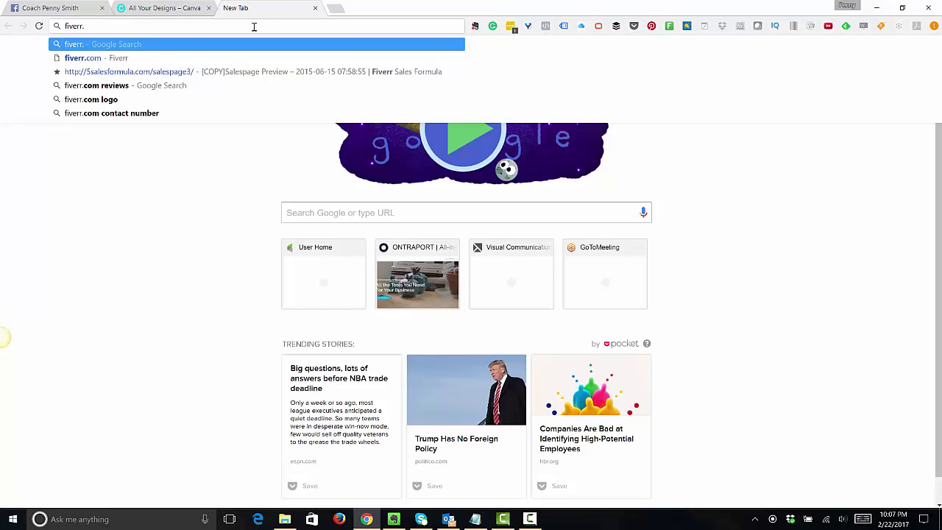
text(com)
key(Return)
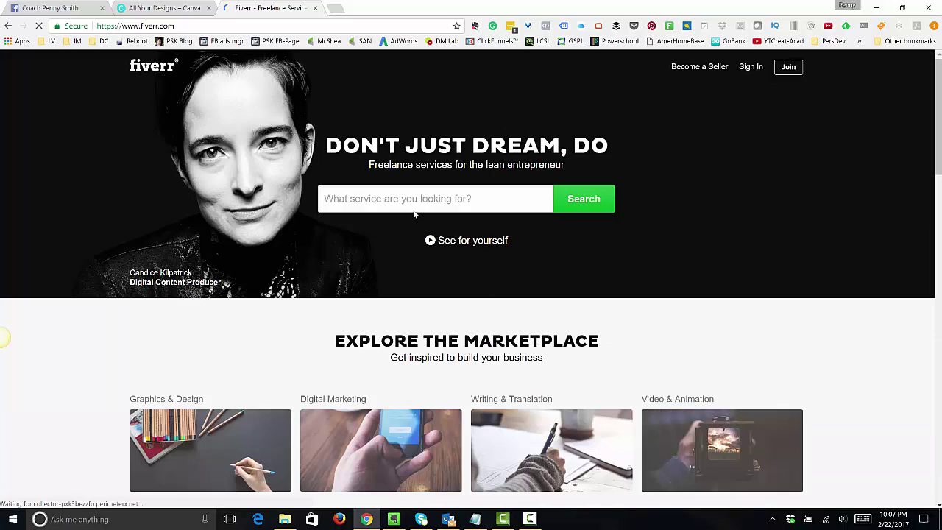
- Search Fiverr for 'facebook cover image' and browse the gig results
click(411, 202)
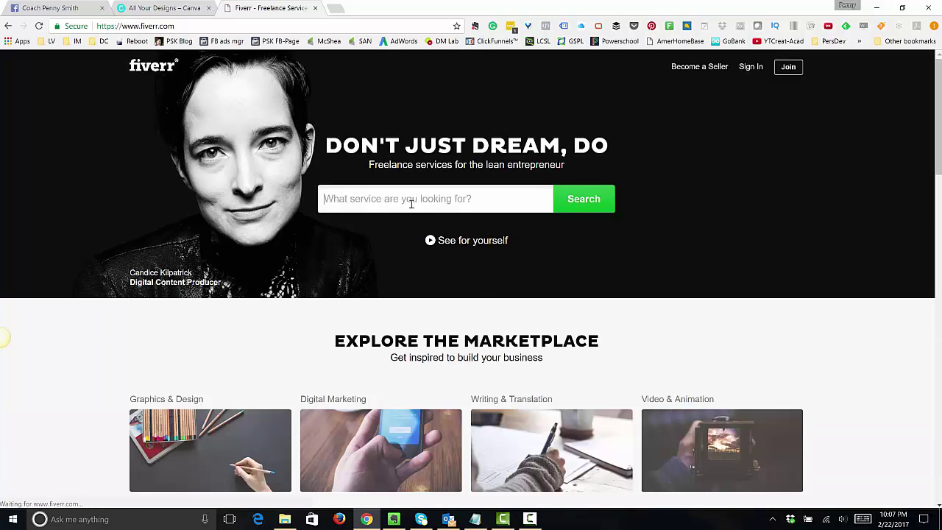
text(facebook )
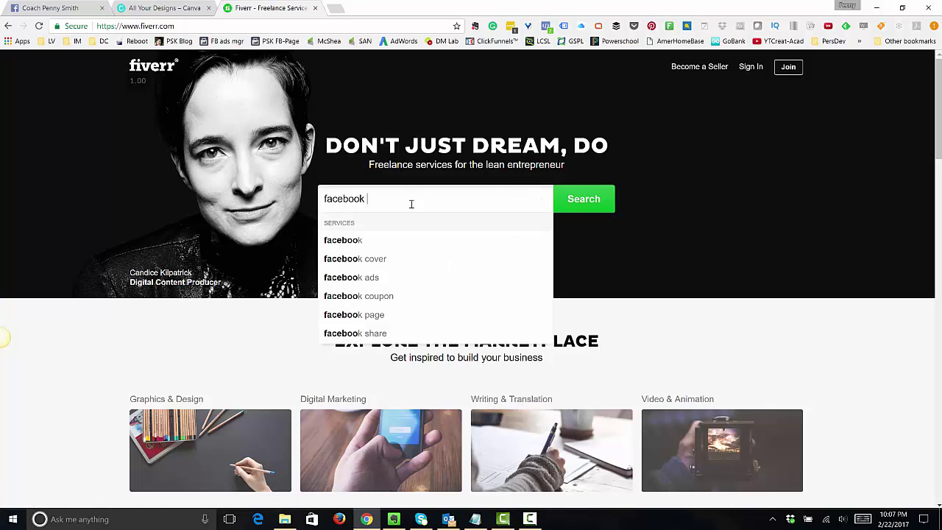
text(cover image)
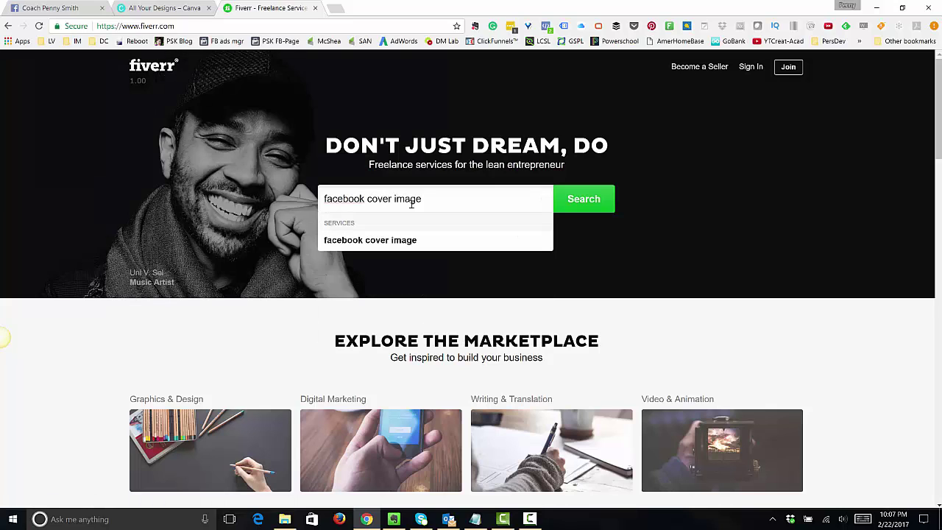
key(Return)
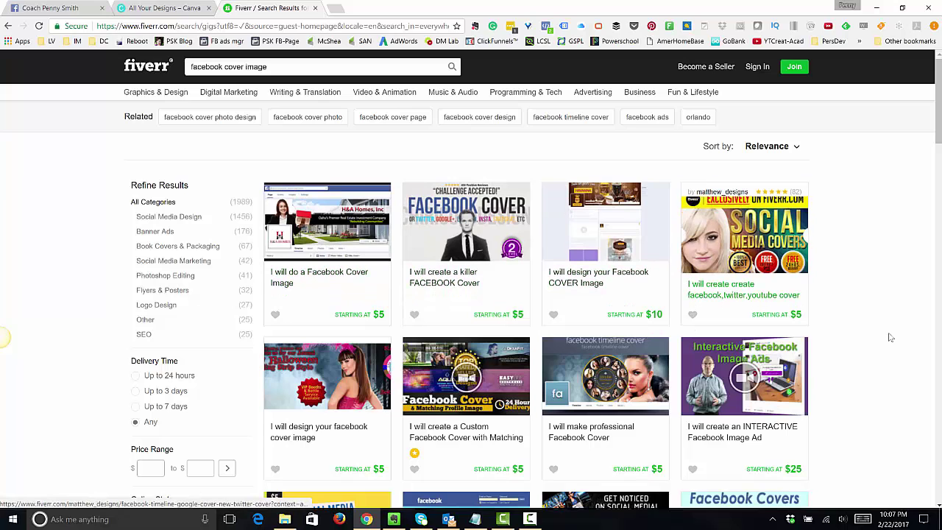
scroll(881, 340, down, 3)
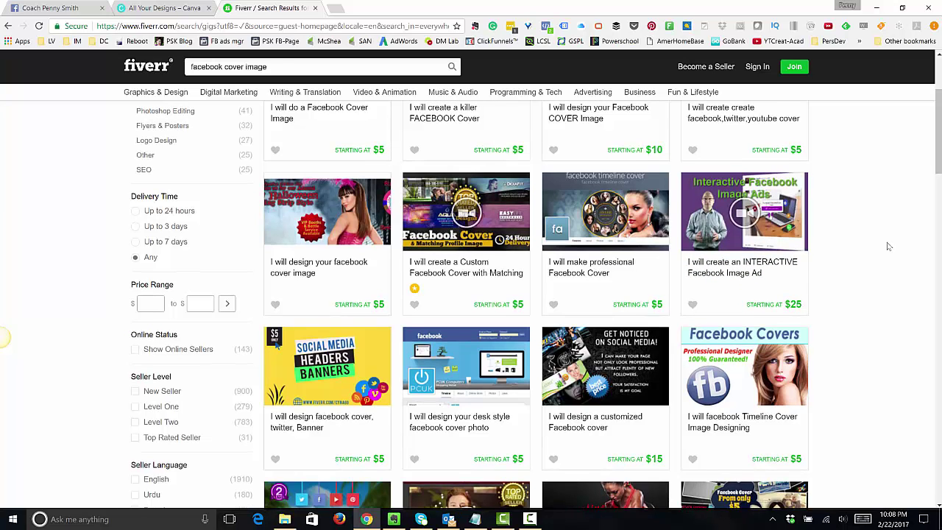
scroll(886, 245, up, 3)
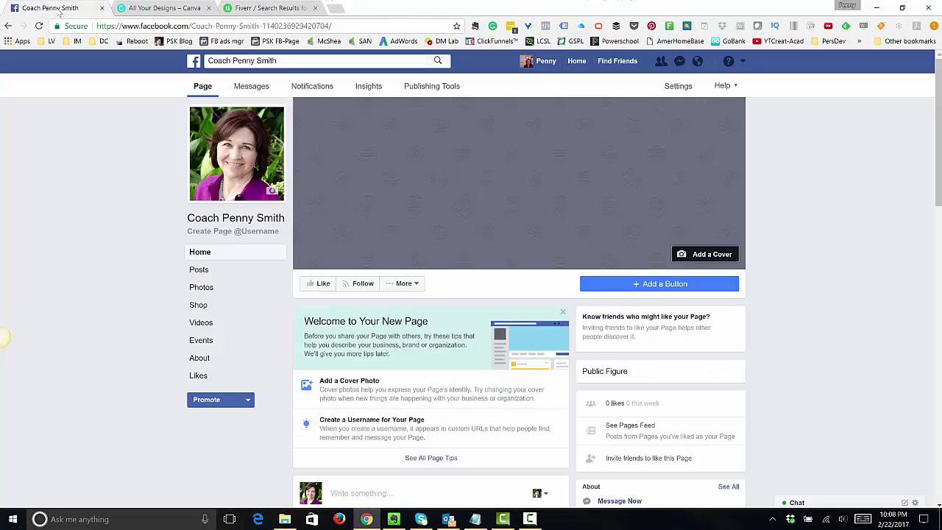
- Back on the Facebook page, choose Add a Cover > Upload Photo
click(56, 9)
click(715, 257)
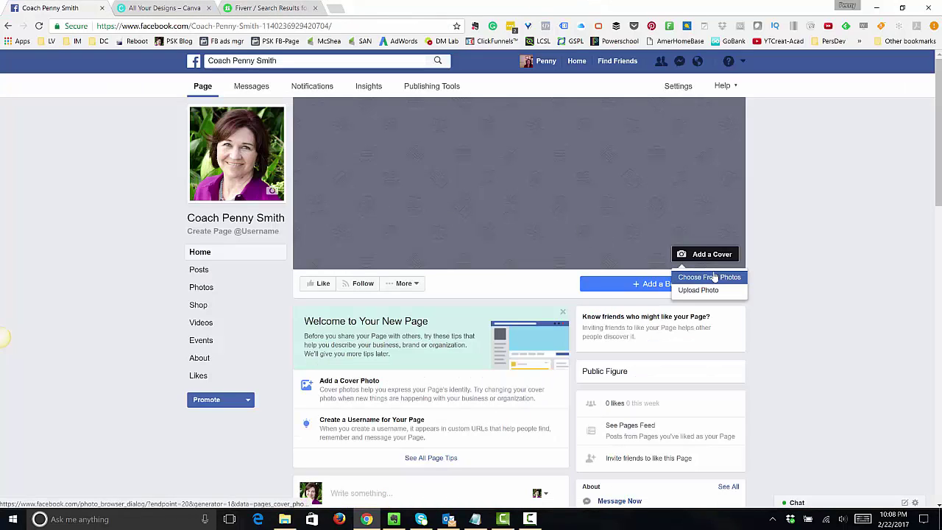
click(711, 277)
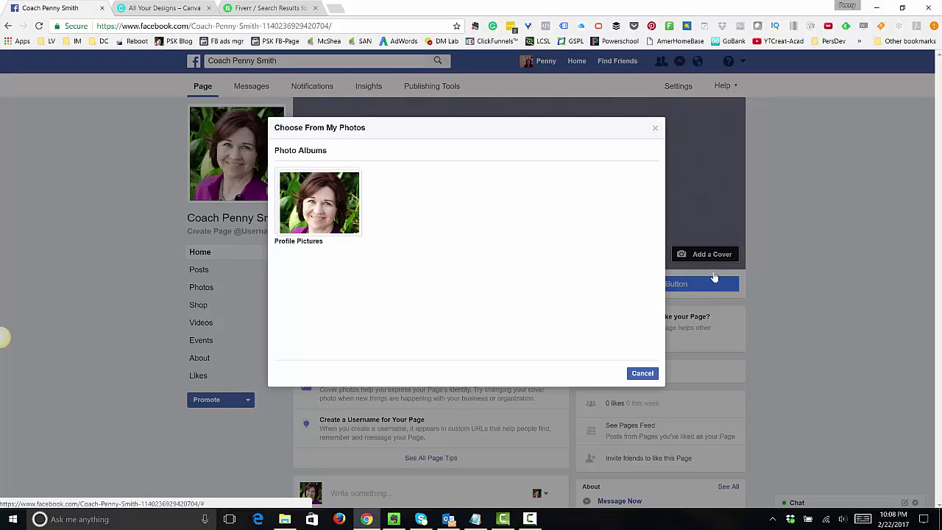
click(642, 373)
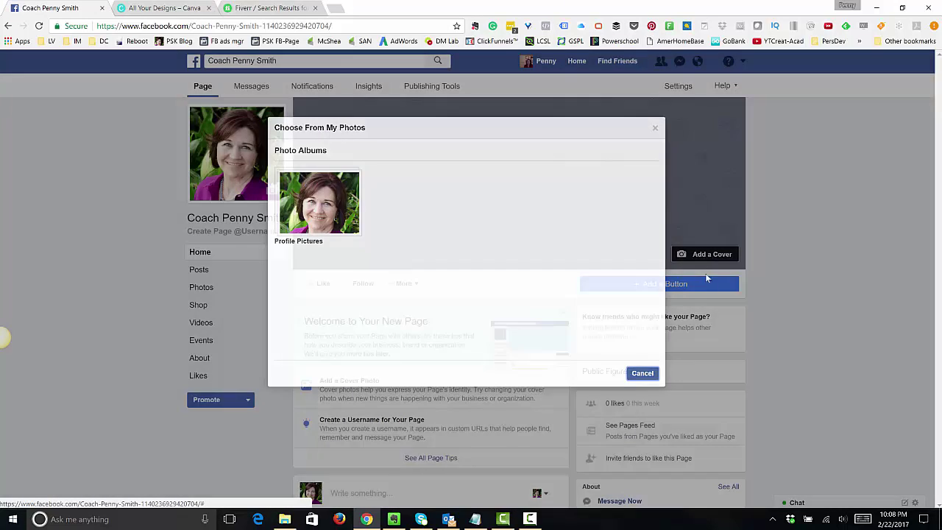
click(706, 257)
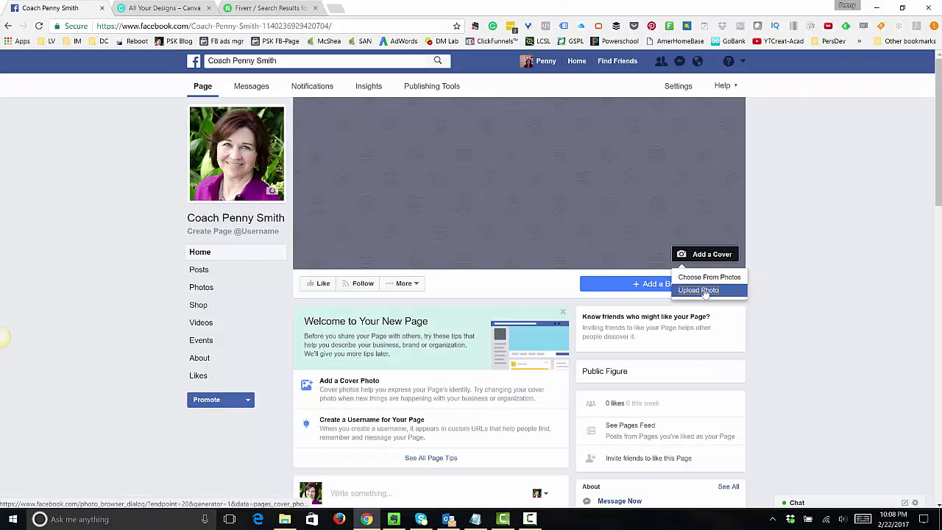
click(699, 291)
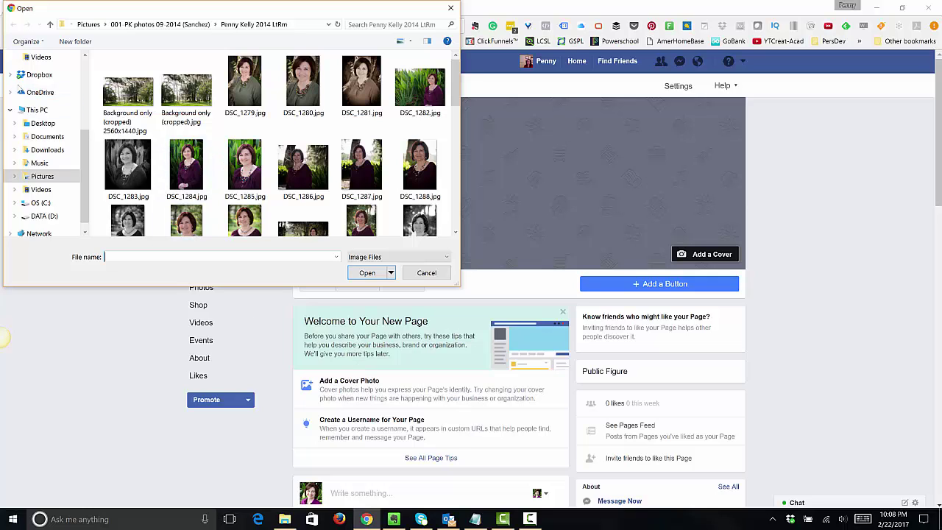
- Browse Pictures > 002 Graphics > PSK Logo Files and upload the cover image
click(206, 25)
click(121, 24)
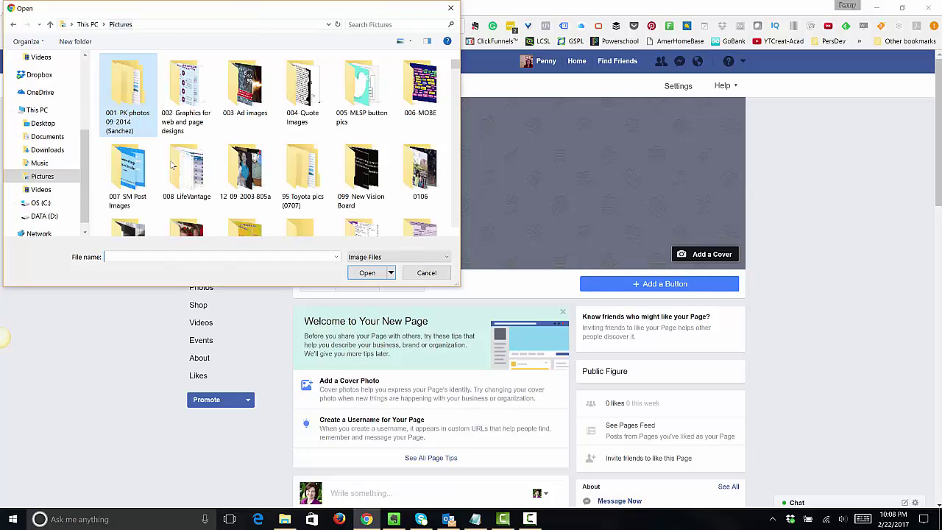
scroll(279, 190, down, 1)
scroll(279, 190, down, 2)
scroll(279, 190, down, 1)
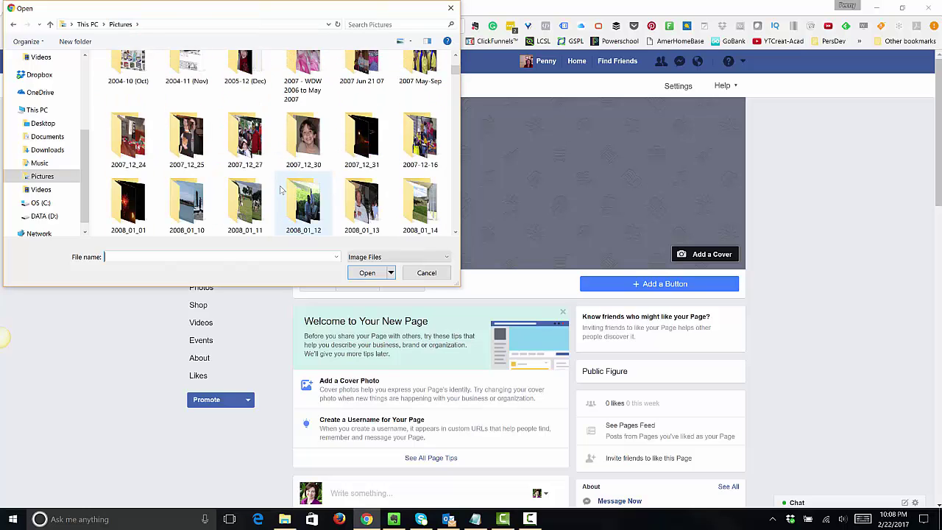
scroll(280, 190, up, 5)
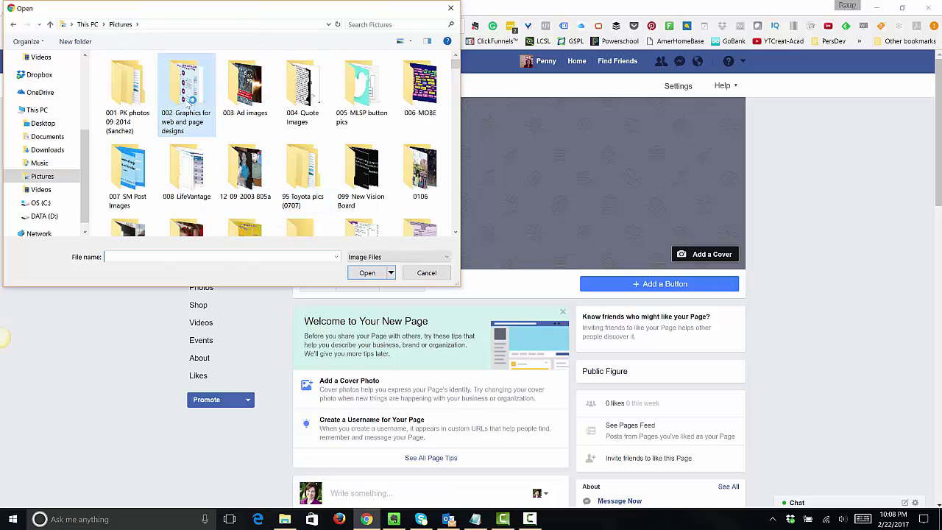
double_click(186, 96)
scroll(279, 183, down, 2)
scroll(278, 183, down, 1)
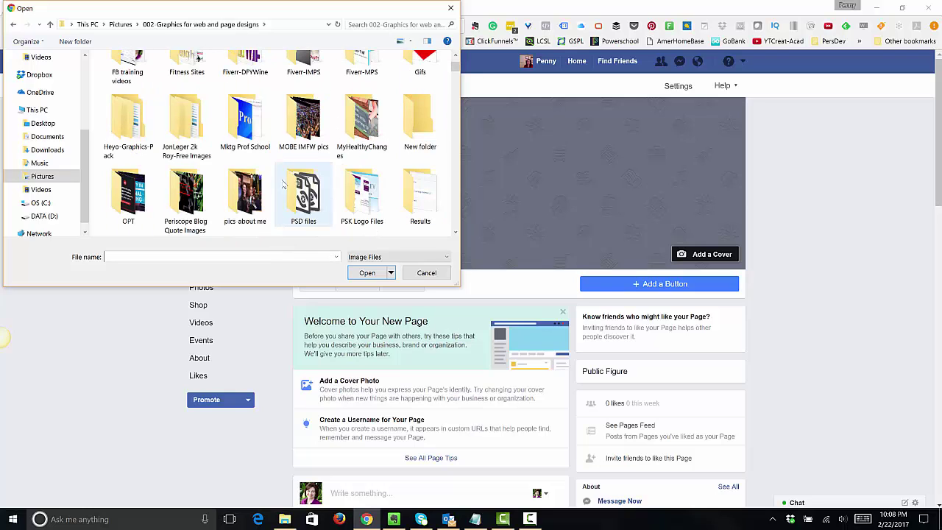
double_click(359, 196)
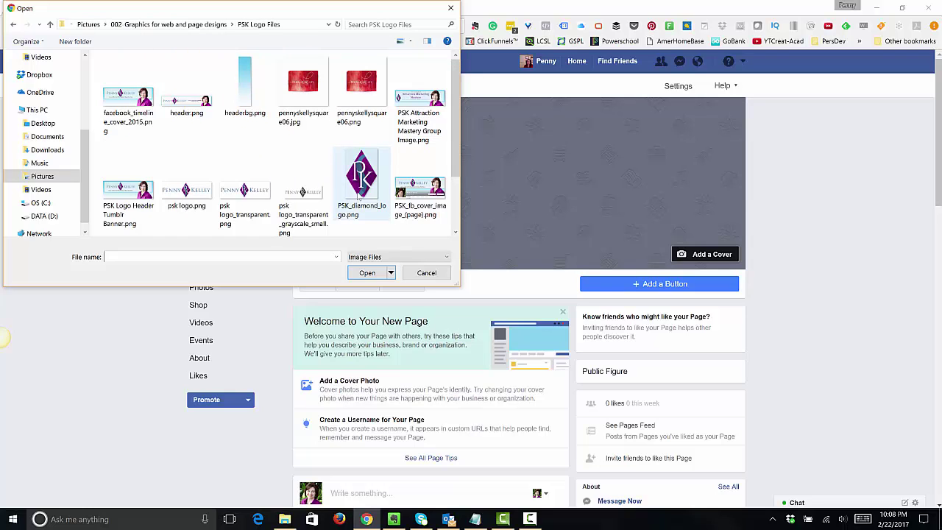
click(423, 199)
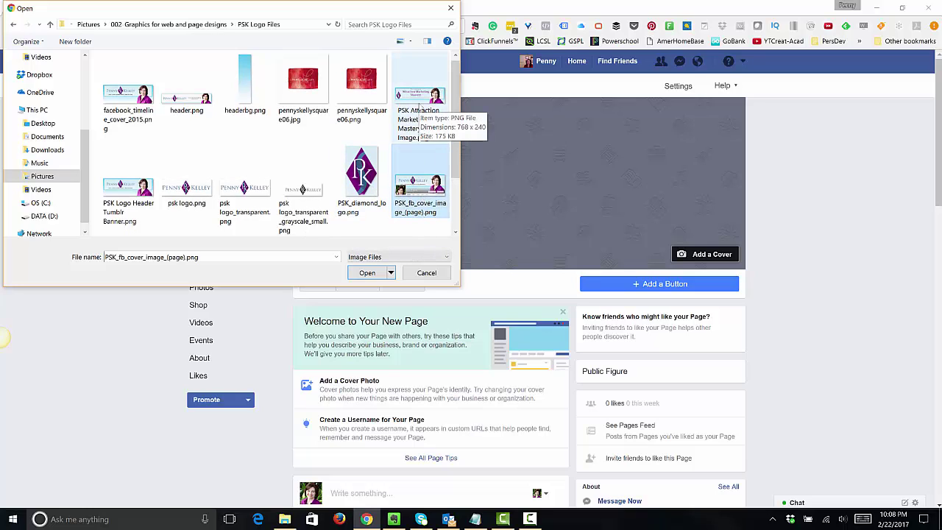
click(126, 96)
double_click(127, 96)
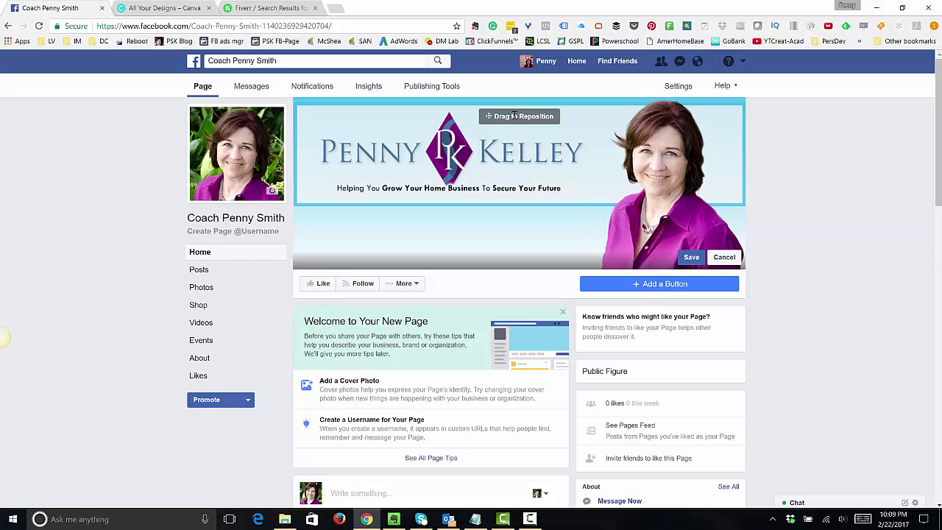
- Drag the banner into position within the cover area and save the cover photo
drag(511, 151, 487, 173)
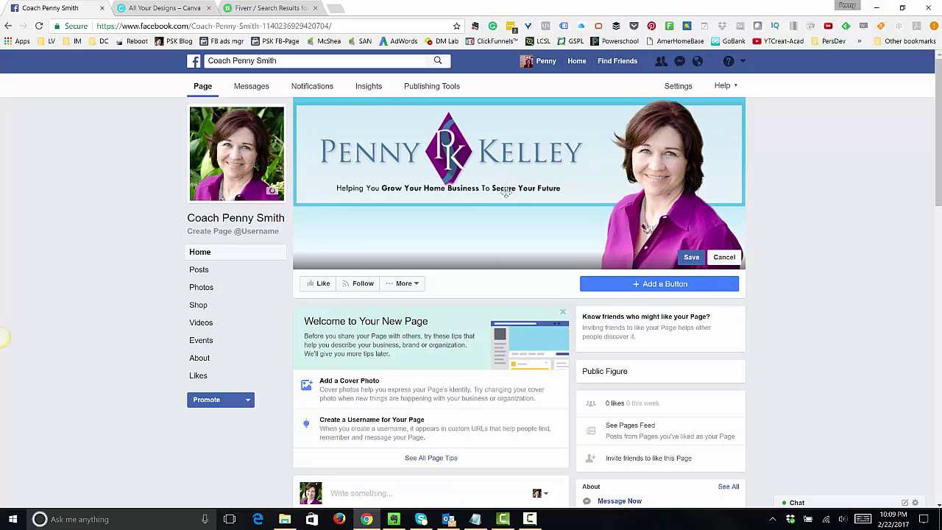
click(691, 258)
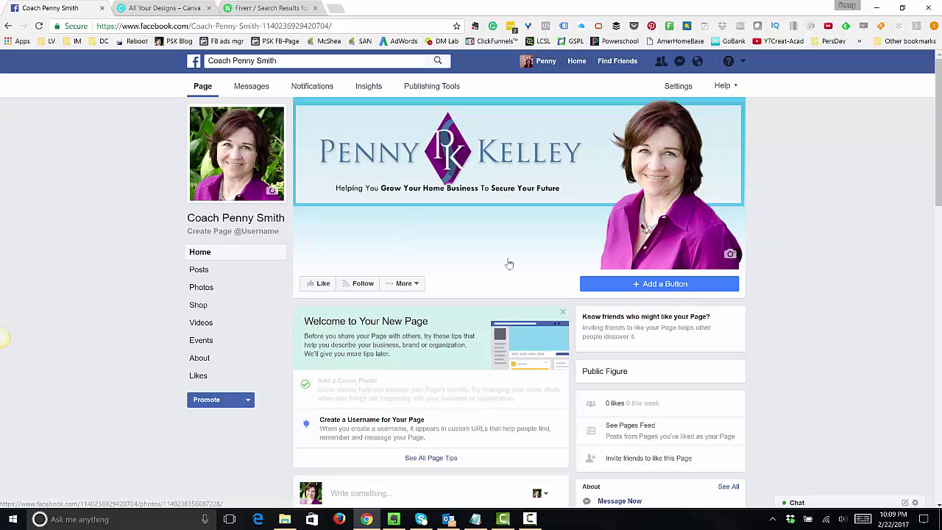
scroll(512, 261, down, 3)
scroll(513, 251, up, 1)
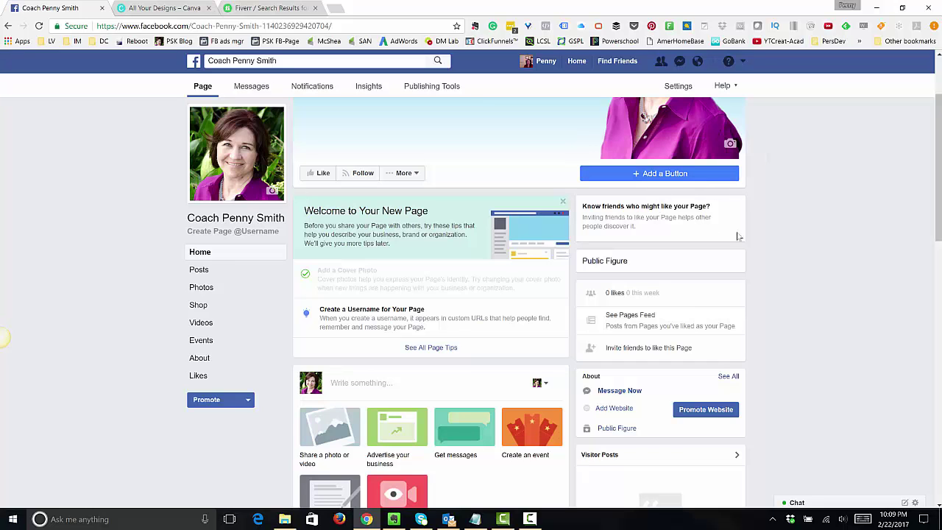
- Create the page username from the coach's name and dismiss the confirmation message
click(394, 326)
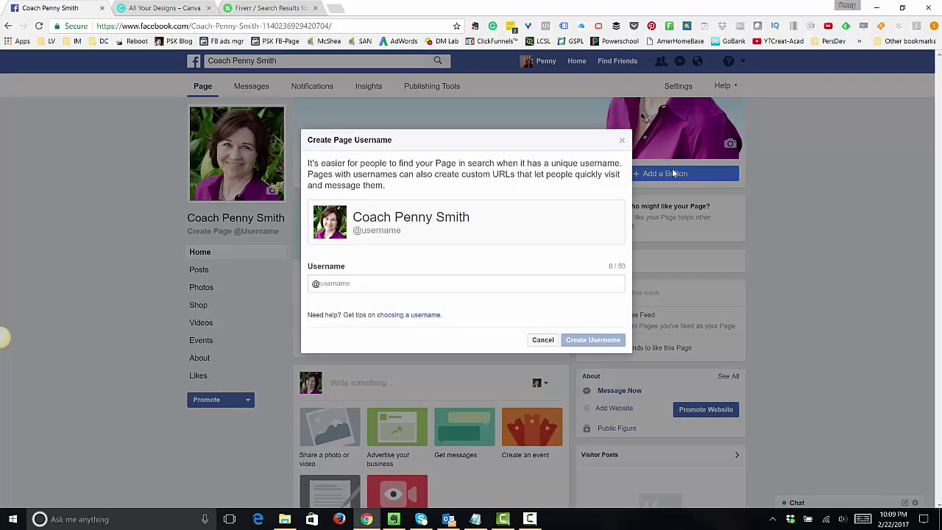
click(350, 287)
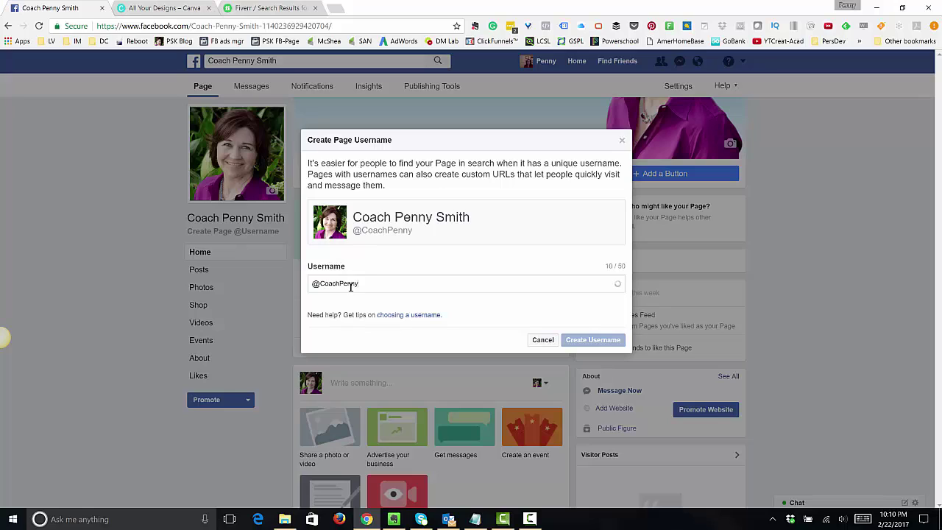
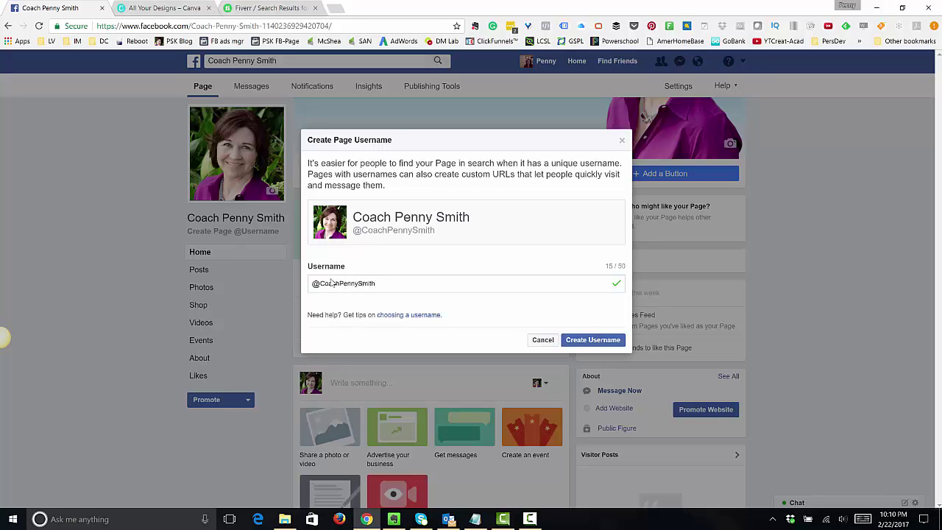
drag(324, 283, 394, 286)
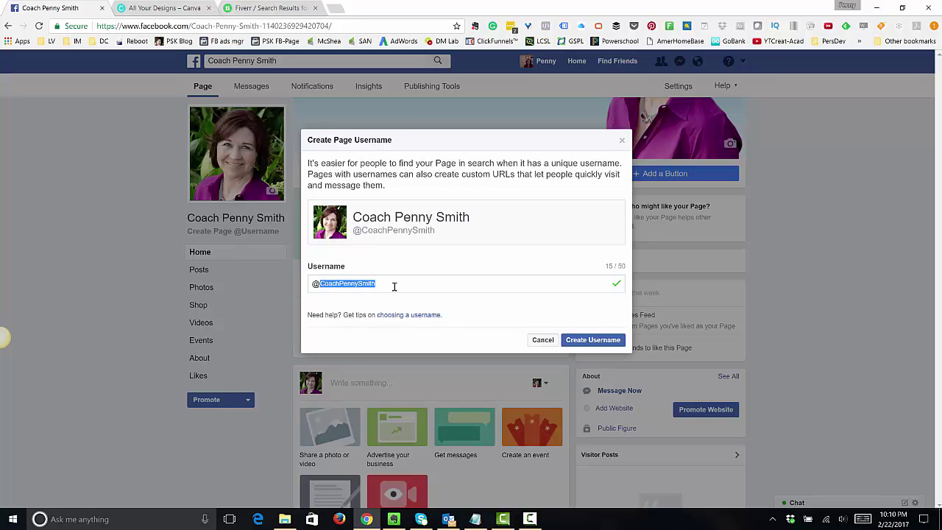
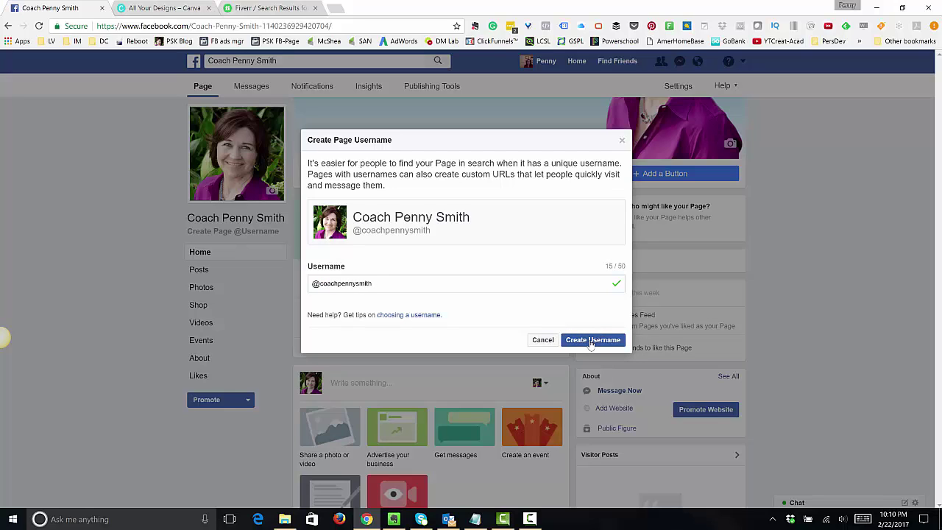
click(591, 341)
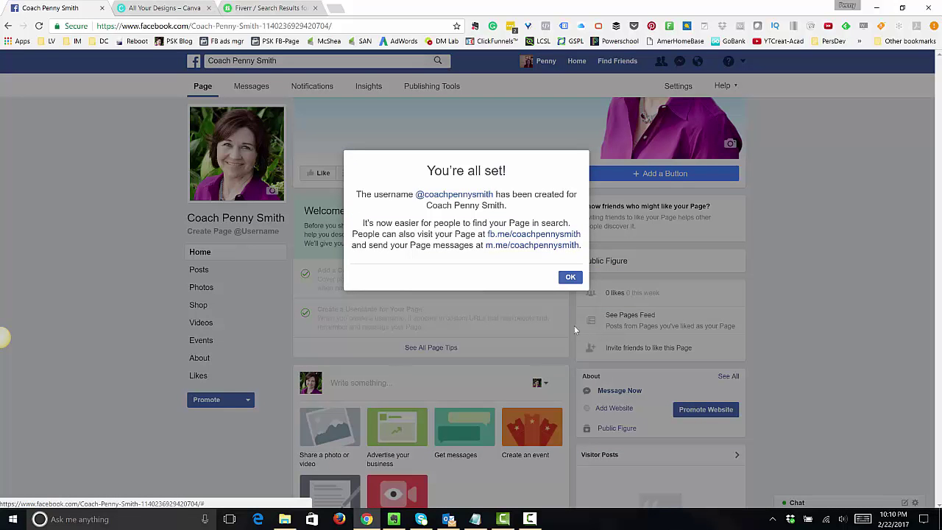
click(568, 278)
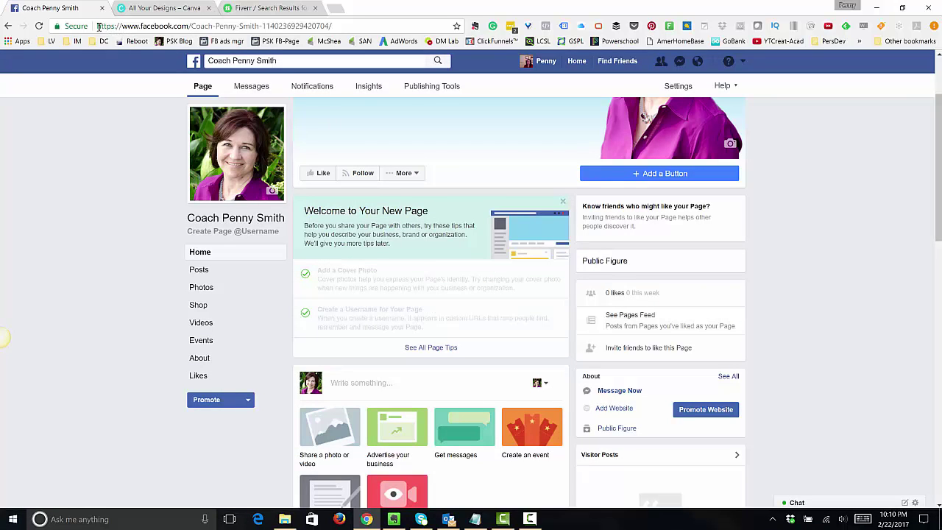
- Review the page's web address and glance at the Invite friends list before closing it
drag(98, 25, 335, 26)
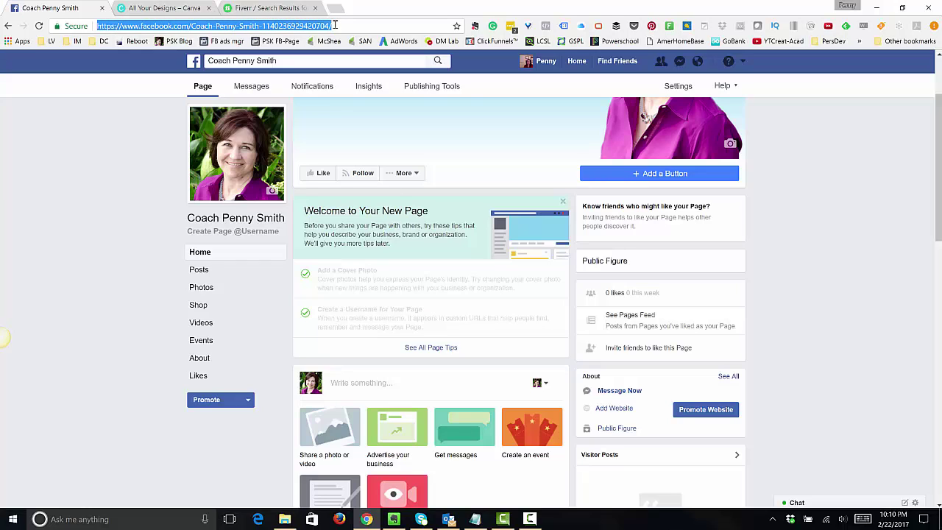
click(133, 258)
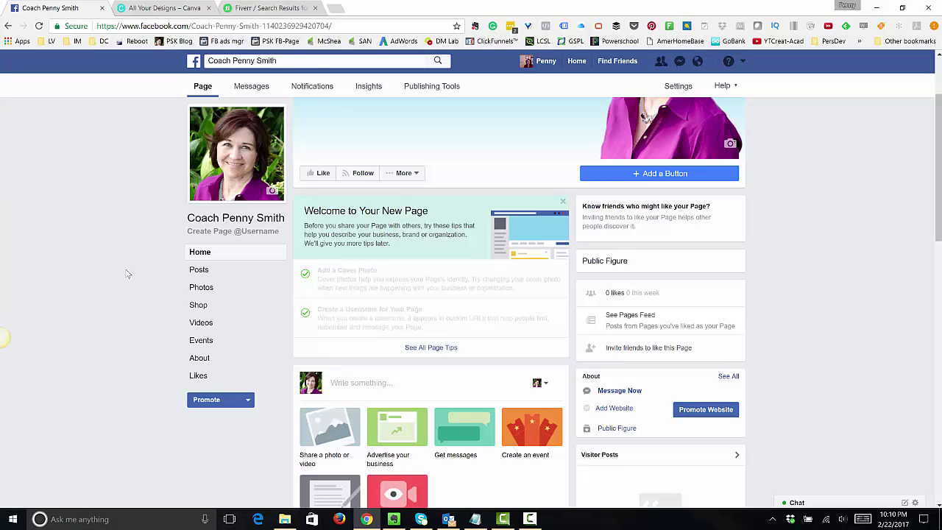
scroll(125, 284, down, 3)
scroll(125, 283, up, 2)
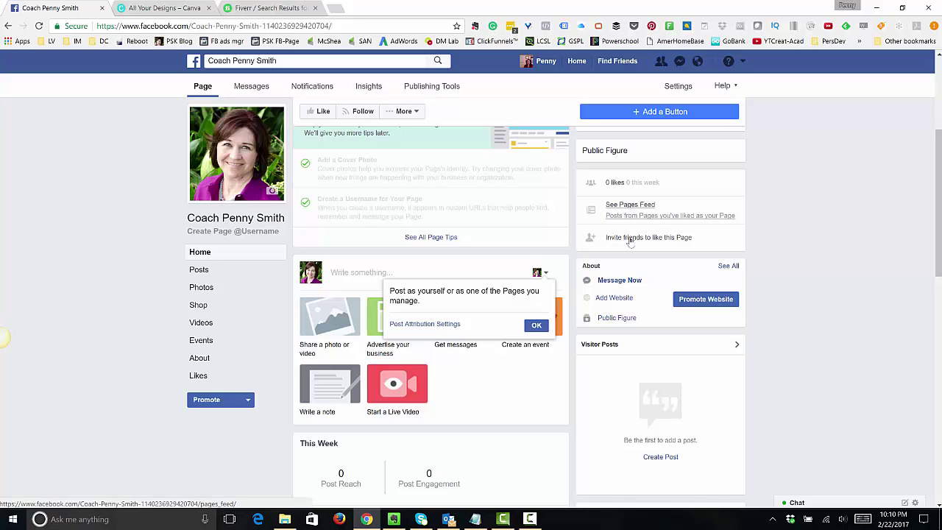
click(630, 237)
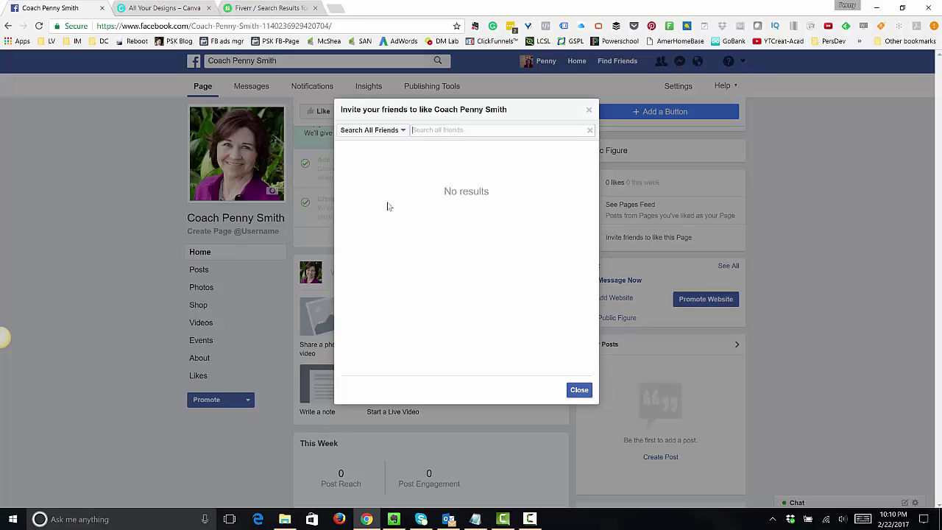
click(589, 109)
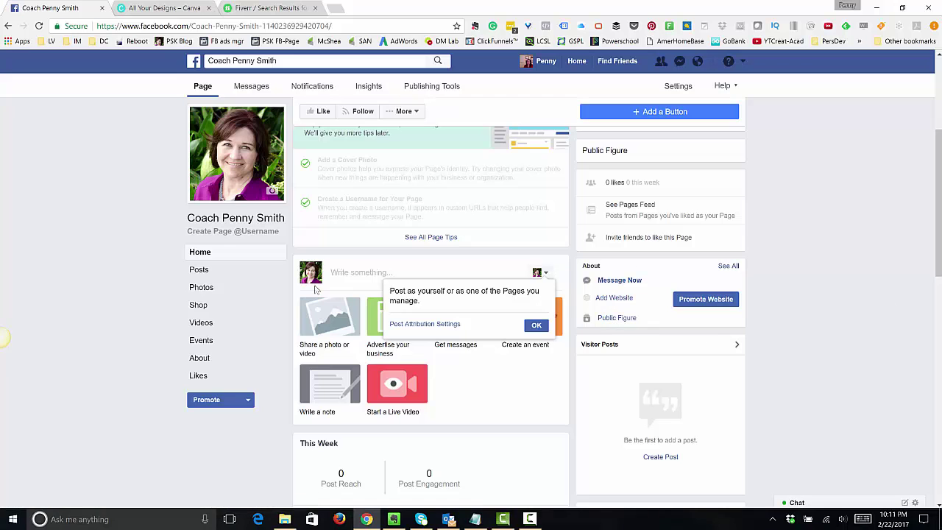
- Switch to the Canva All Your Designs tab
scroll(100, 297, down, 3)
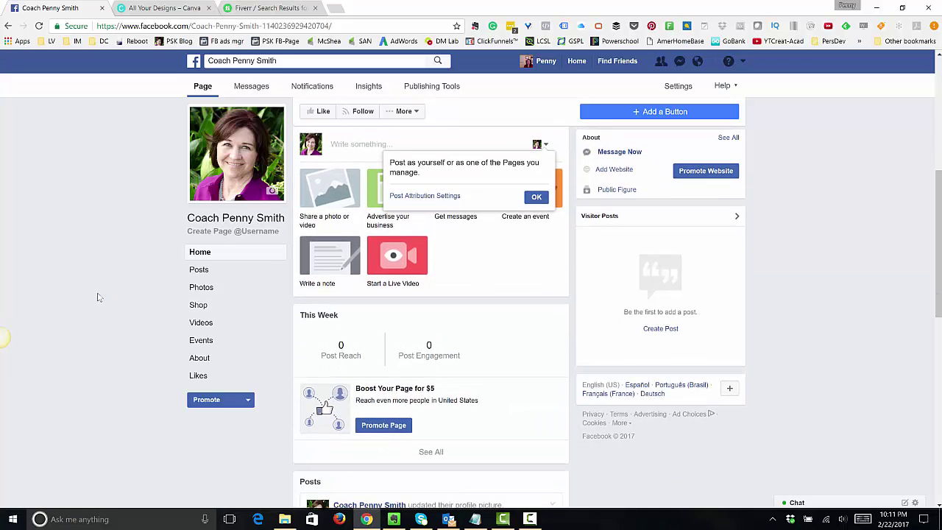
scroll(100, 297, down, 6)
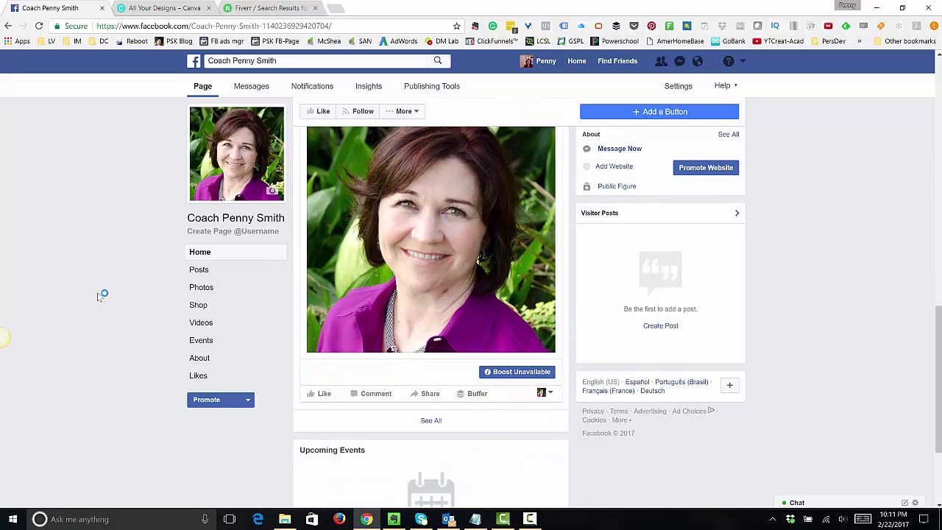
scroll(99, 297, up, 8)
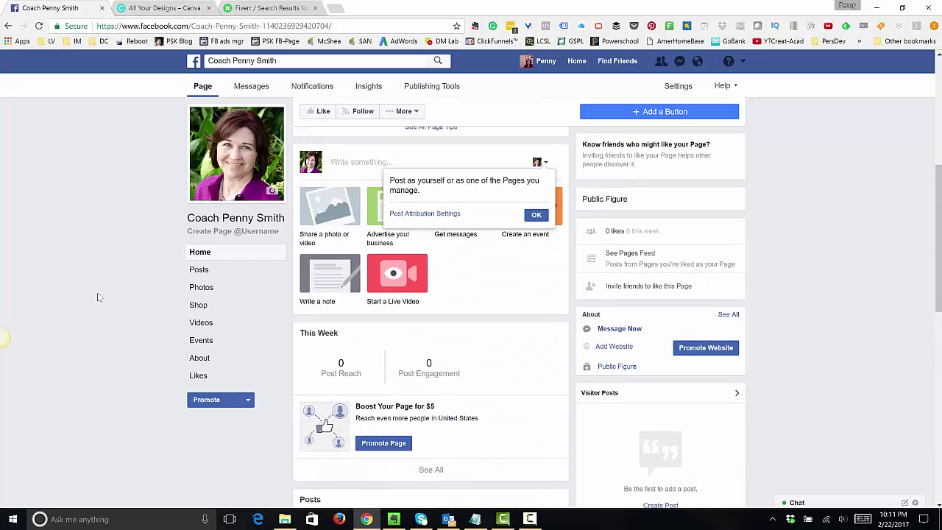
scroll(101, 250, up, 2)
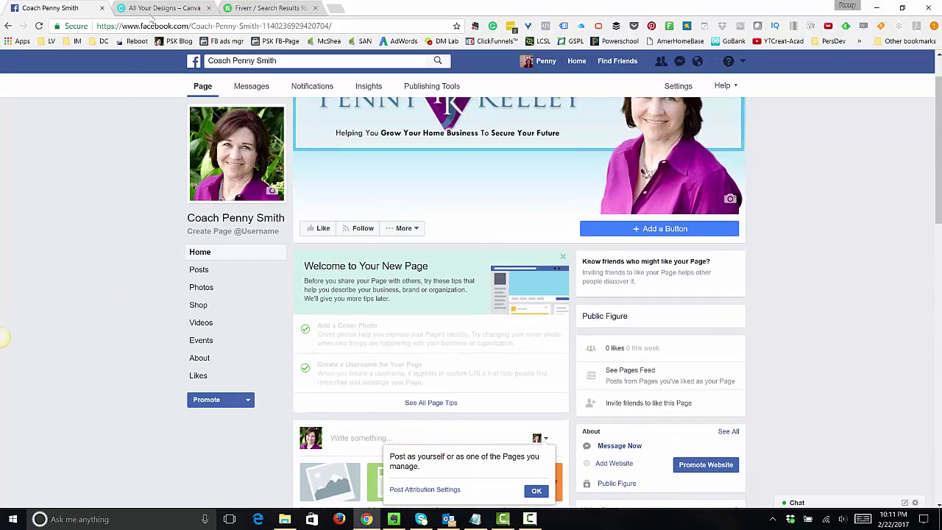
click(162, 8)
scroll(187, 106, up, 10)
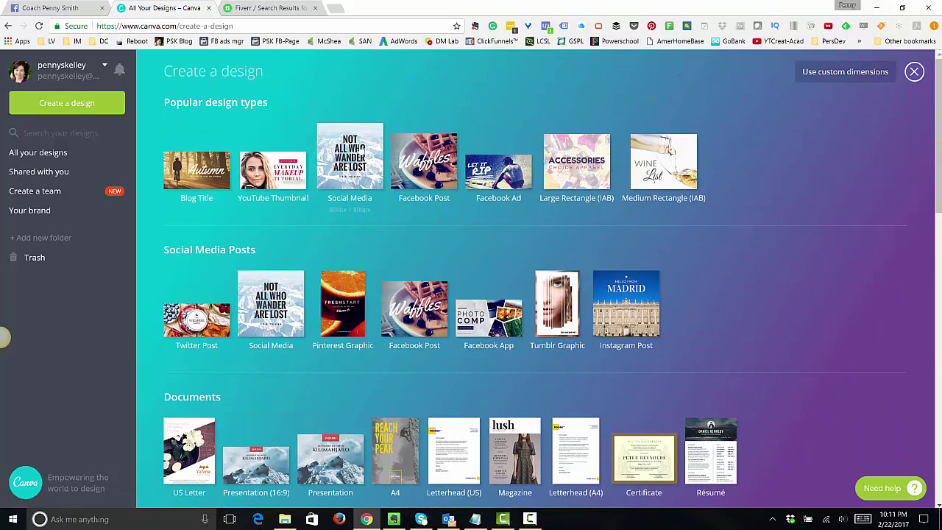
- Try the DO ALL THINGS WITH LOVE Facebook Post layout, leave that design tab, and open a blank tab
click(416, 175)
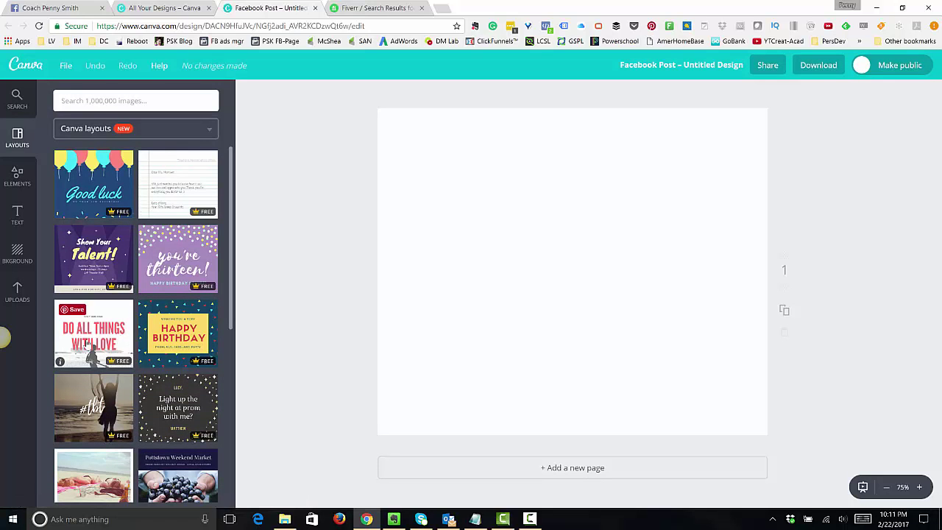
click(87, 343)
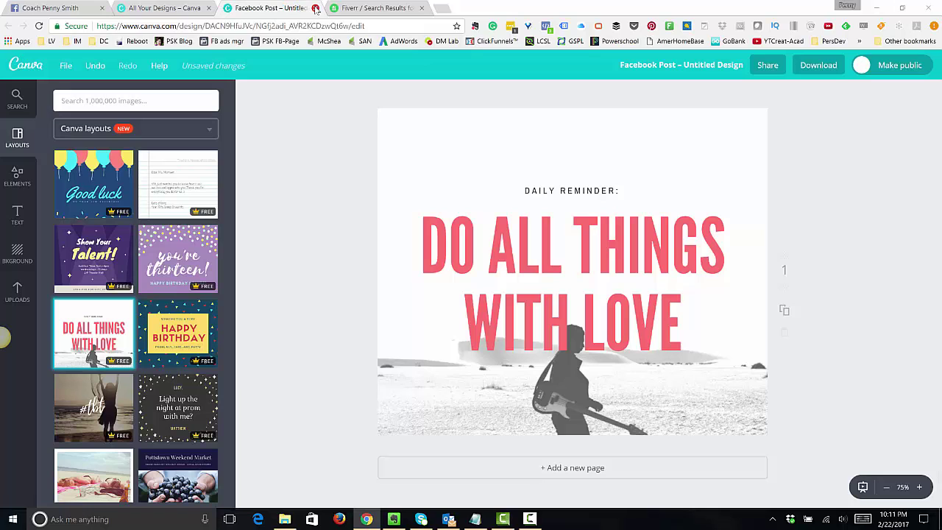
click(316, 9)
click(515, 89)
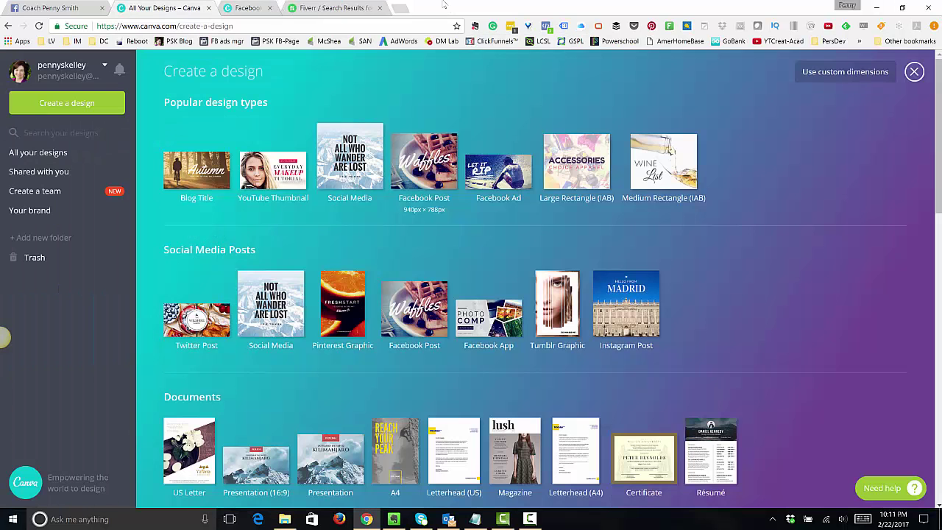
click(338, 8)
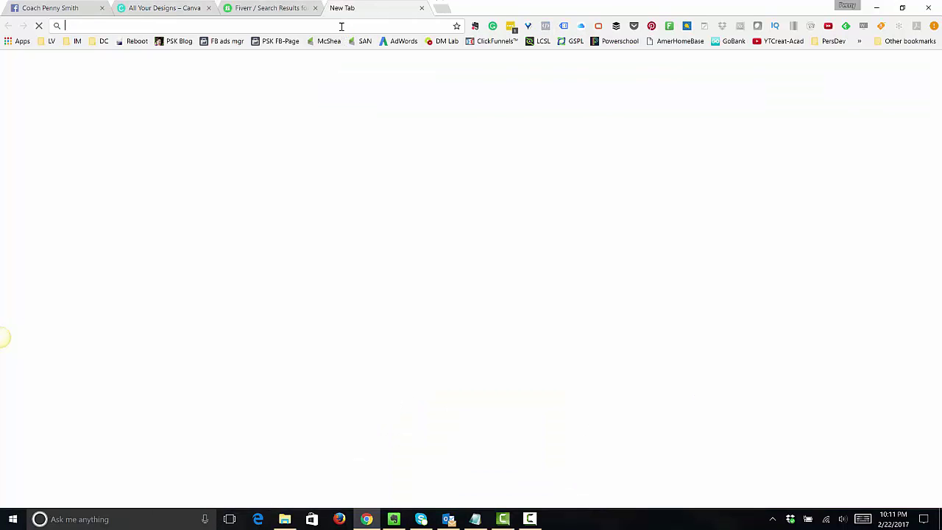
- Load the google.com homepage from the address bar
text(google)
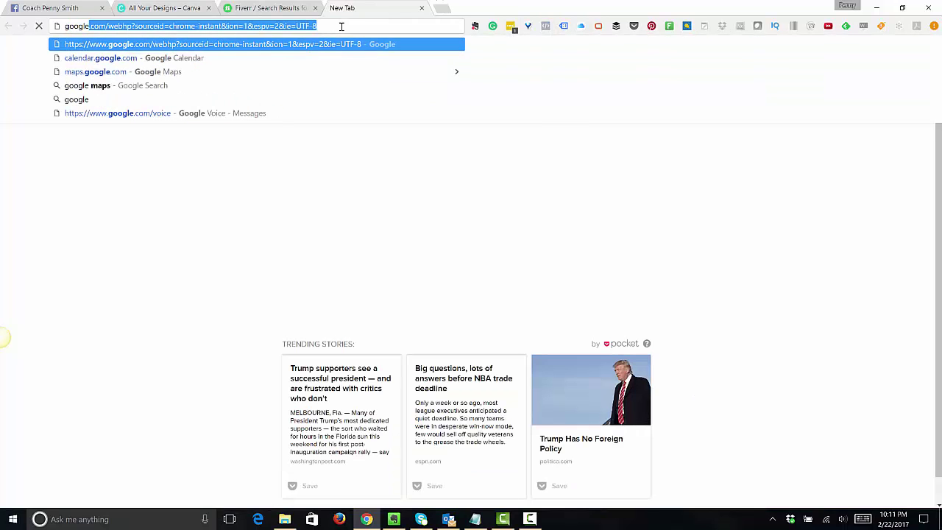
key(Delete)
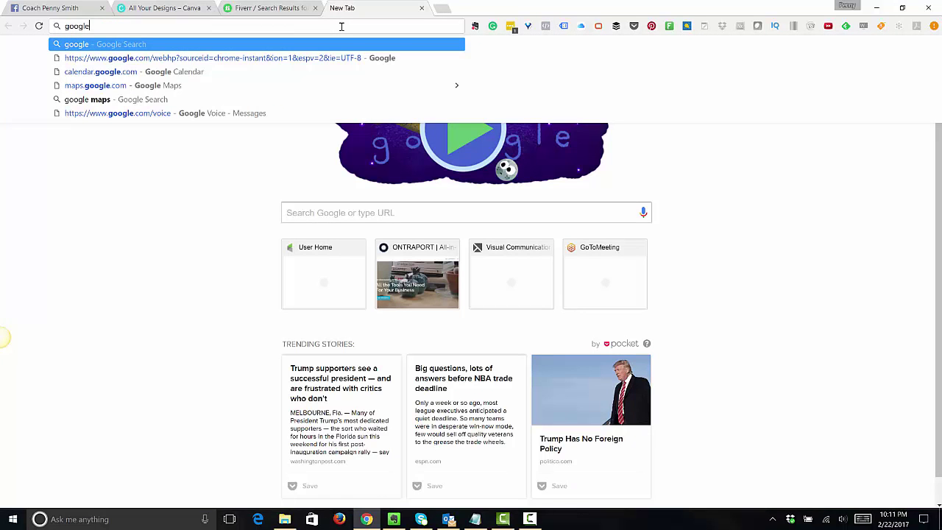
key(Down)
key(Return)
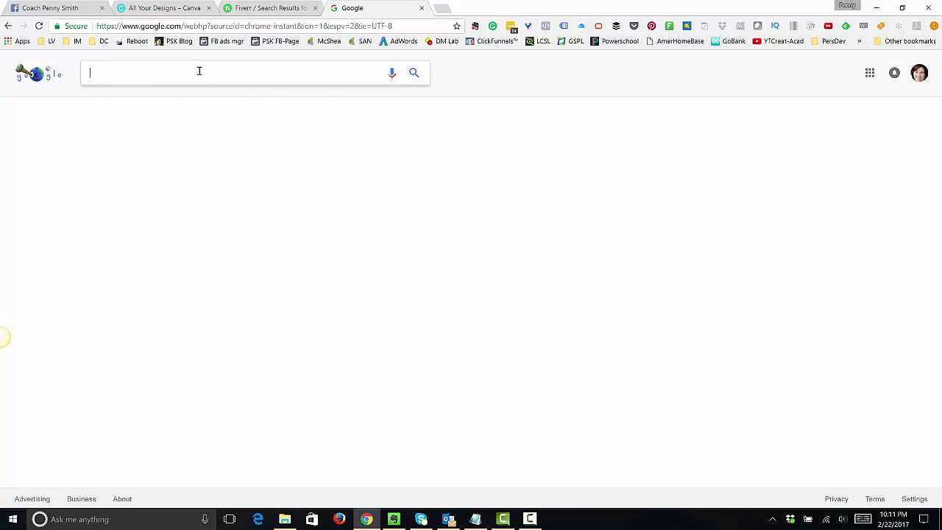
- Search Google for 'inspirational quotes' and show the image results
text(inspirational)
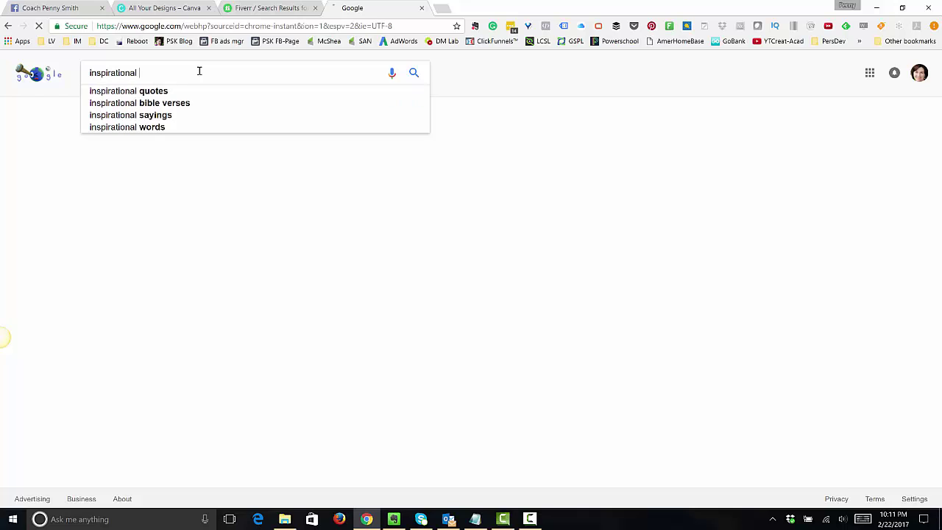
key(Down)
key(Return)
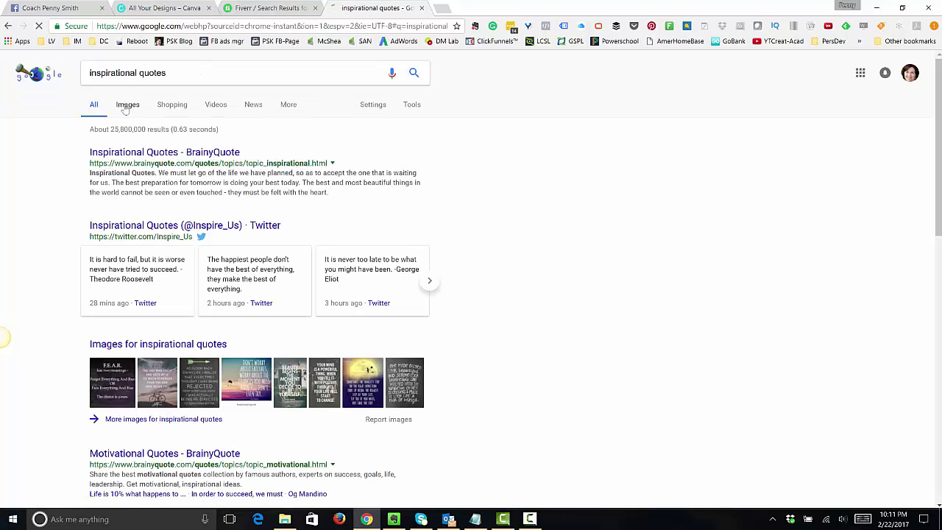
click(126, 106)
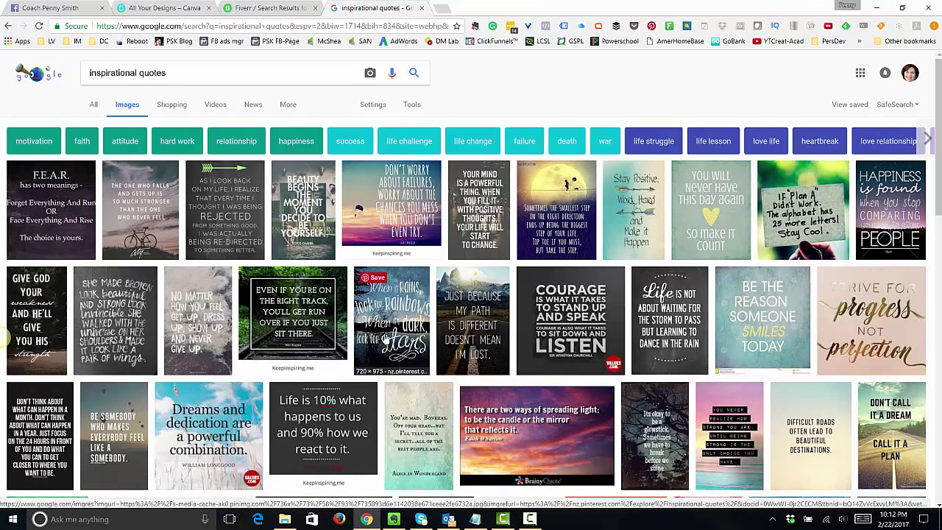
- Preview the 'Life is 10%' quote image, check its options, and close the quotes search tab
scroll(692, 369, down, 3)
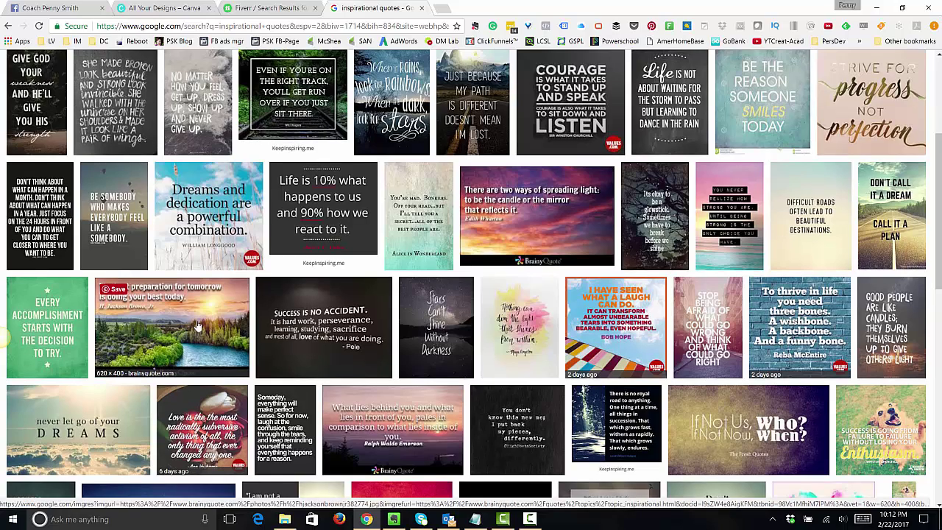
scroll(197, 326, up, 1)
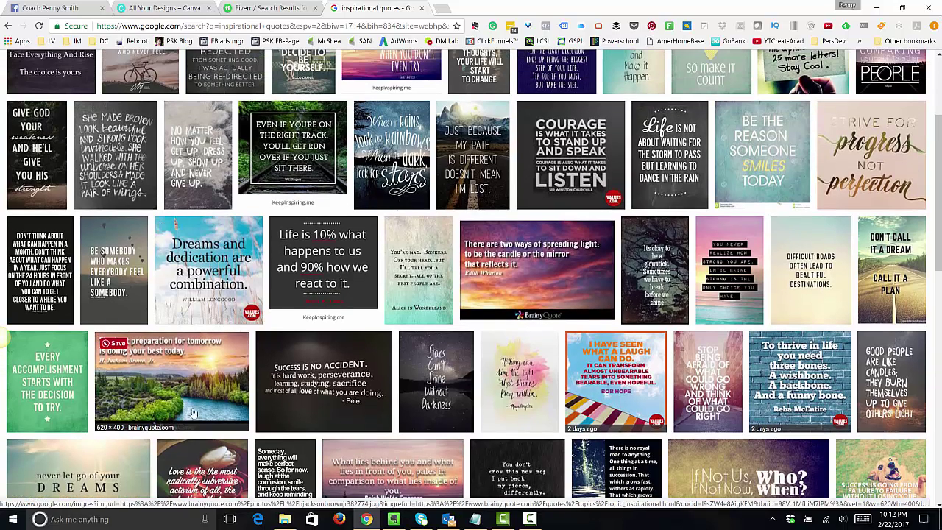
scroll(184, 379, up, 1)
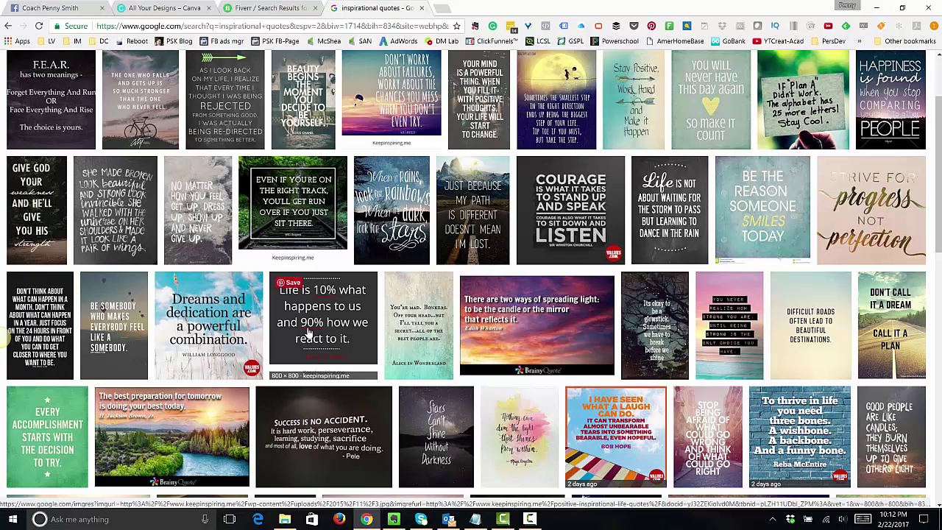
click(309, 335)
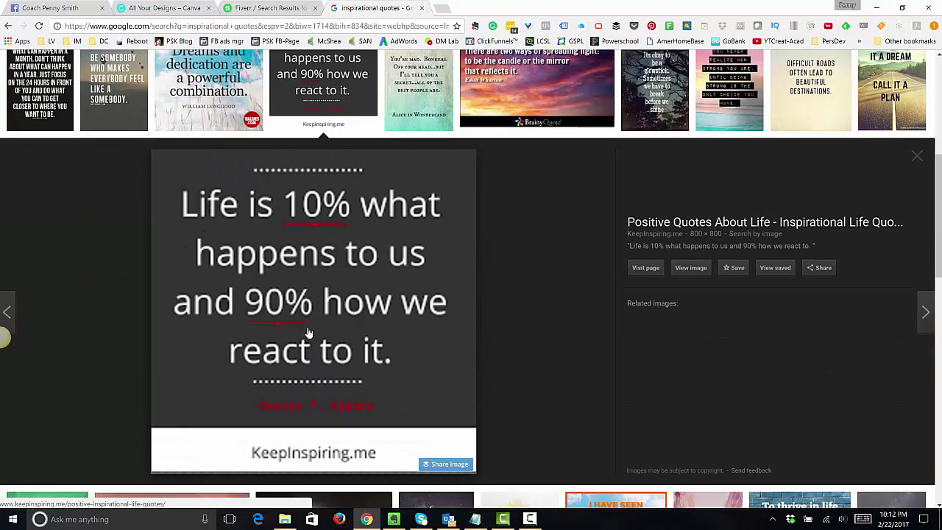
right_click(311, 305)
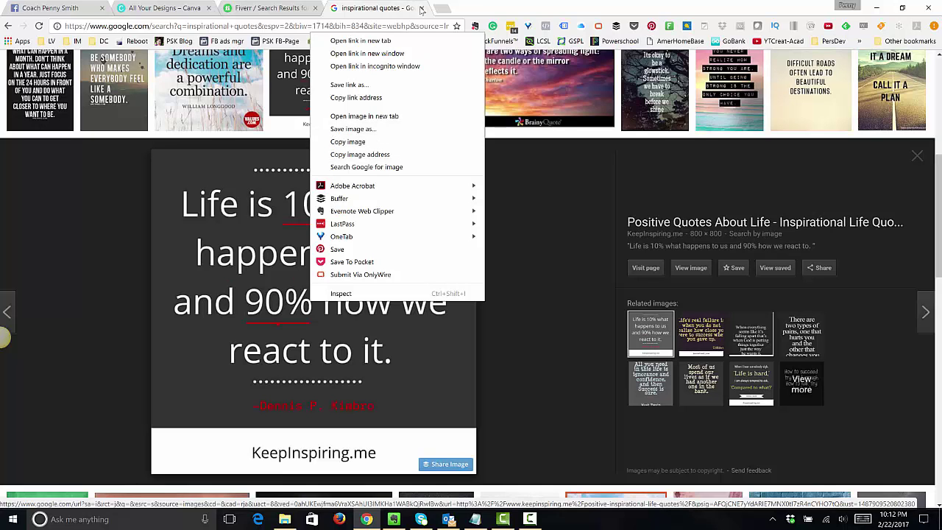
click(421, 10)
click(421, 9)
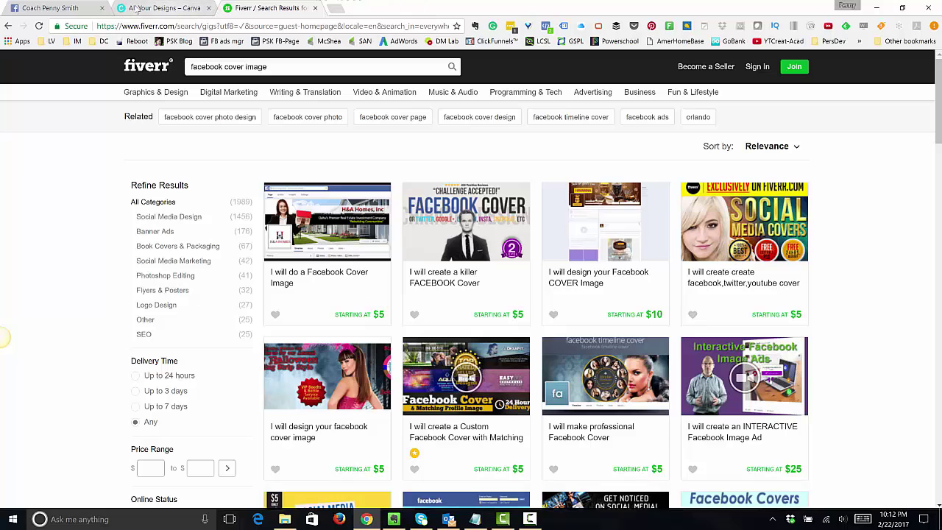
click(55, 7)
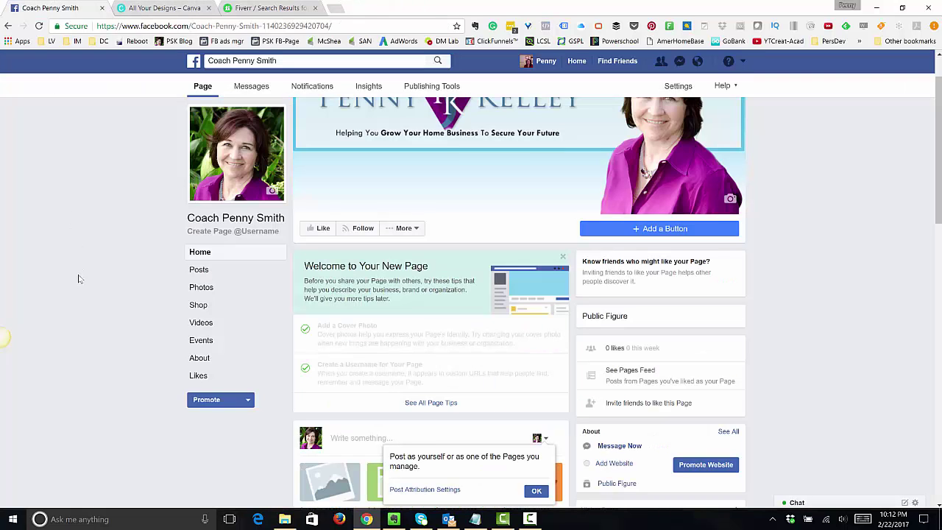
scroll(79, 279, down, 2)
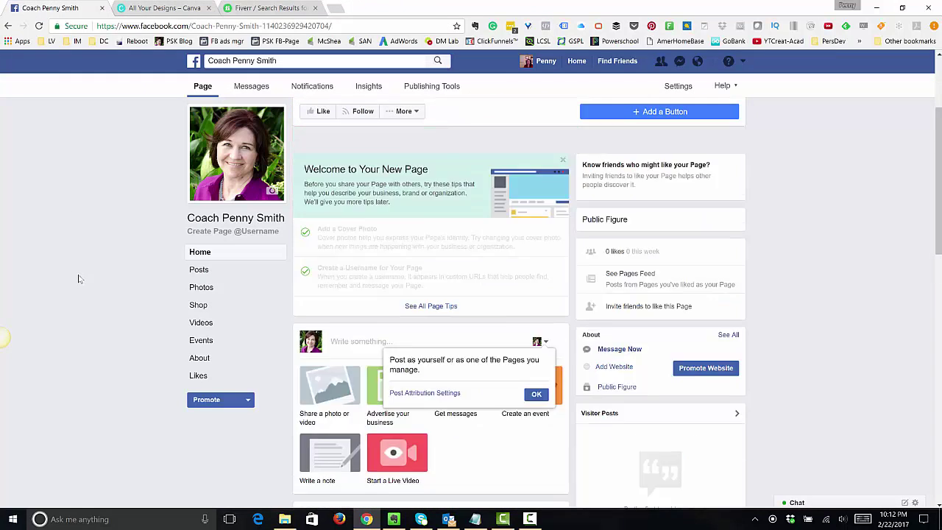
scroll(79, 279, up, 1)
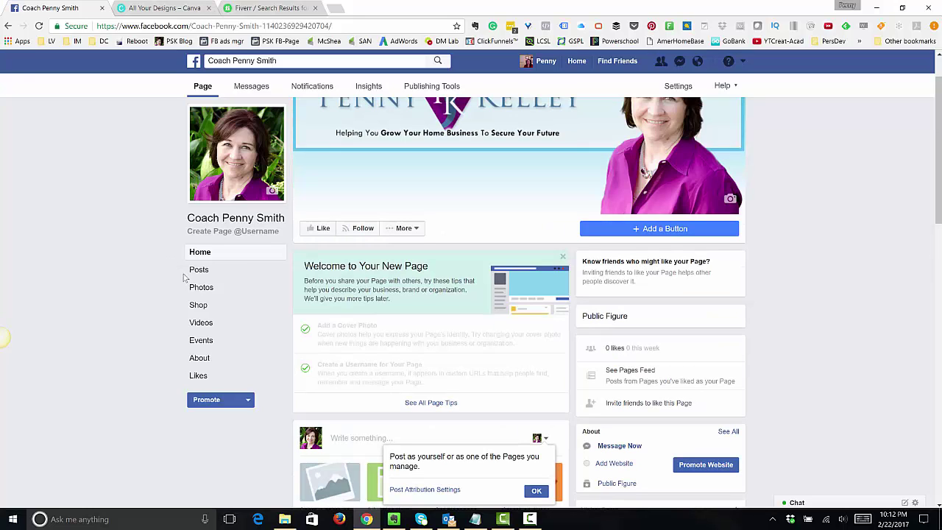
click(197, 358)
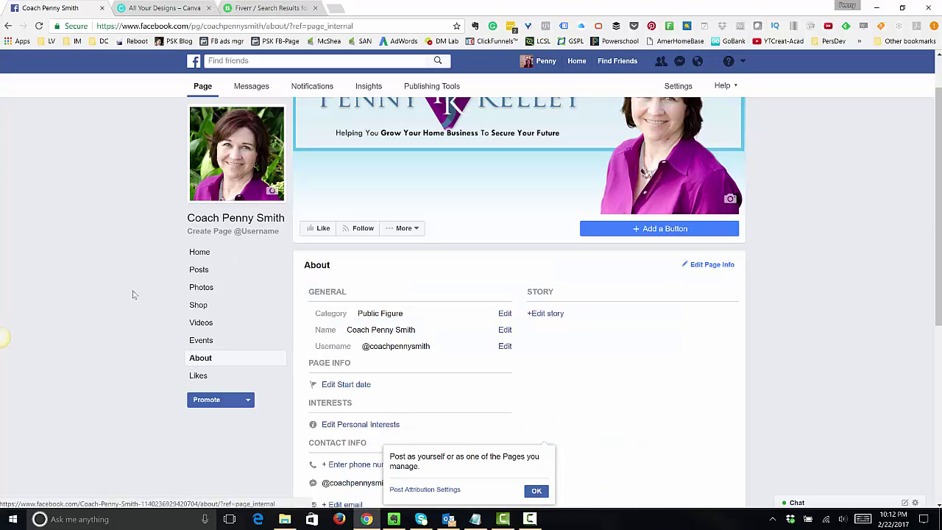
click(554, 315)
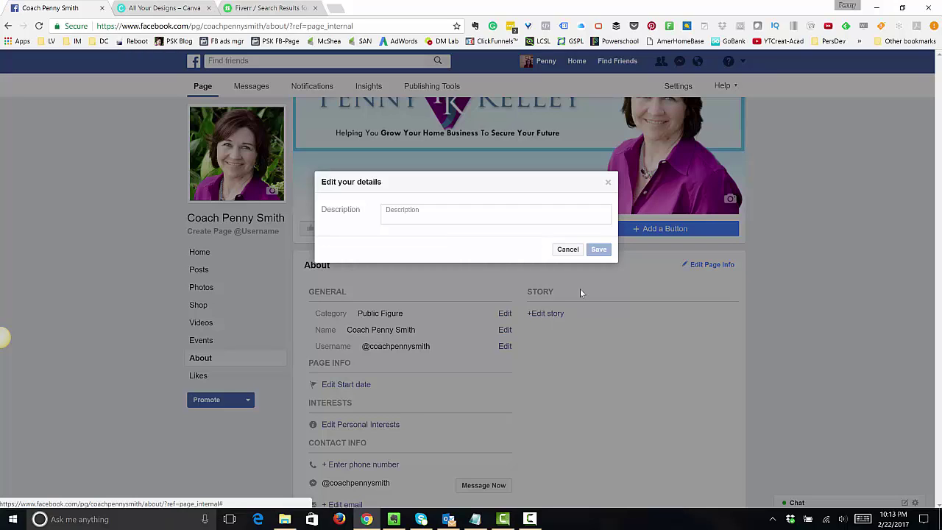
click(567, 248)
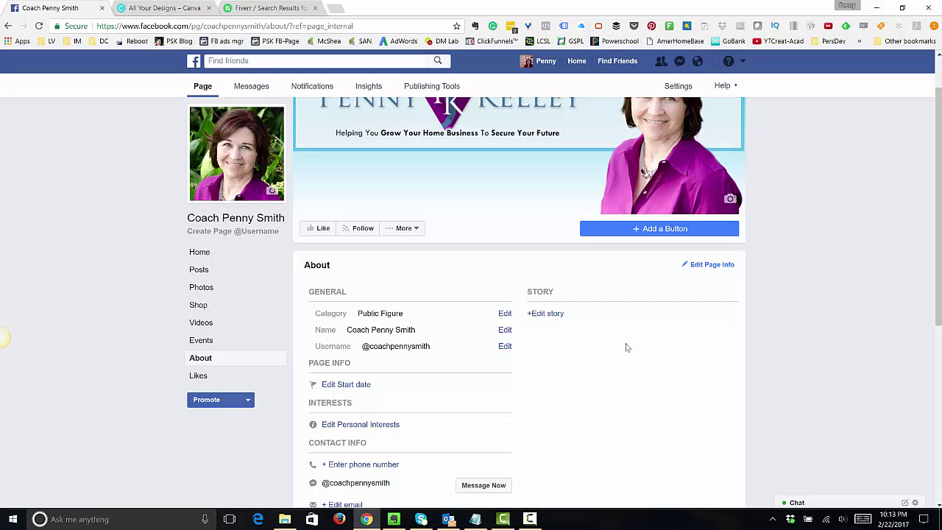
scroll(626, 348, down, 2)
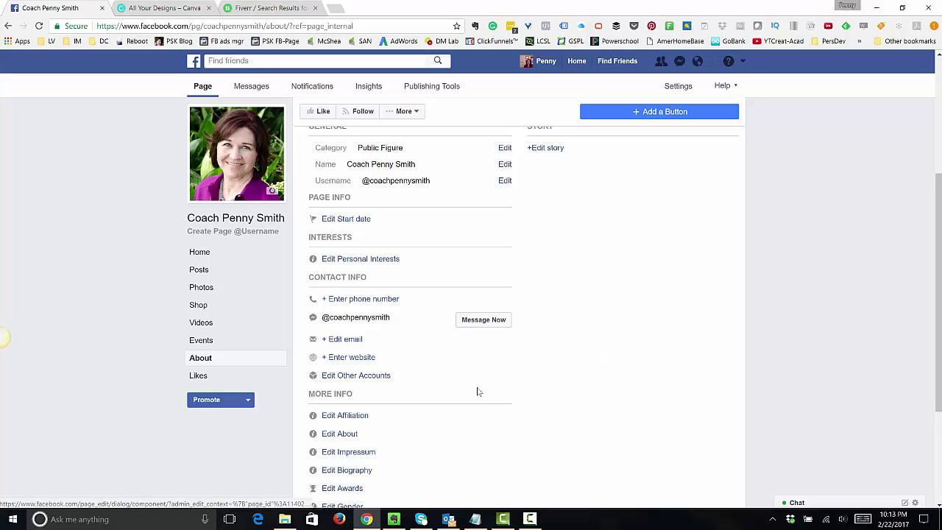
scroll(475, 391, down, 3)
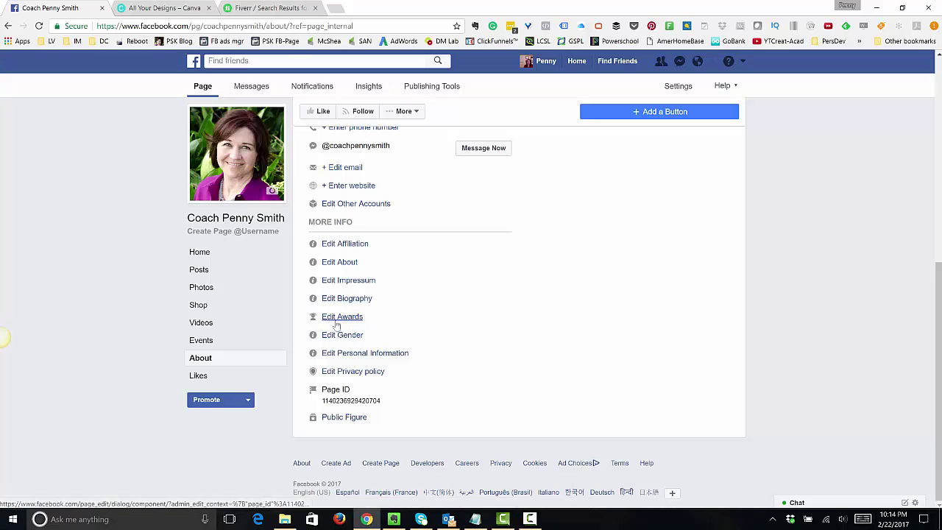
click(355, 355)
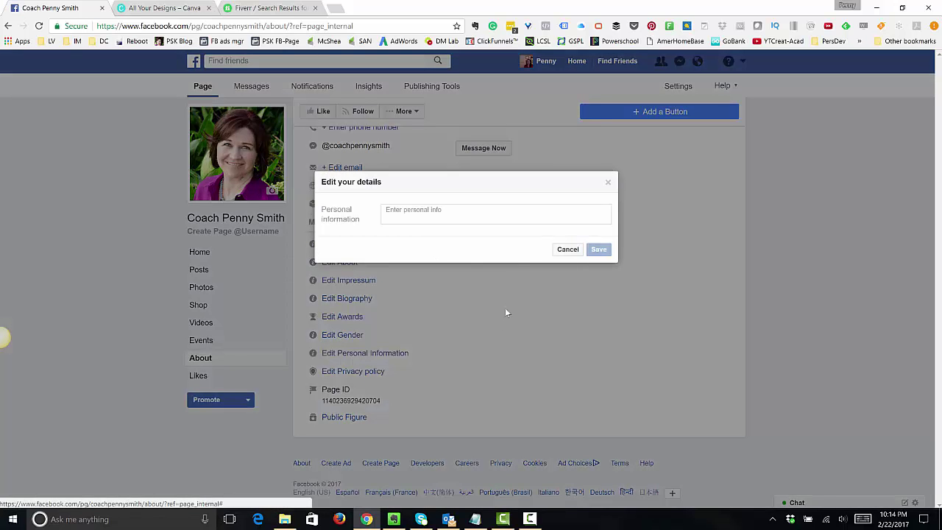
click(560, 250)
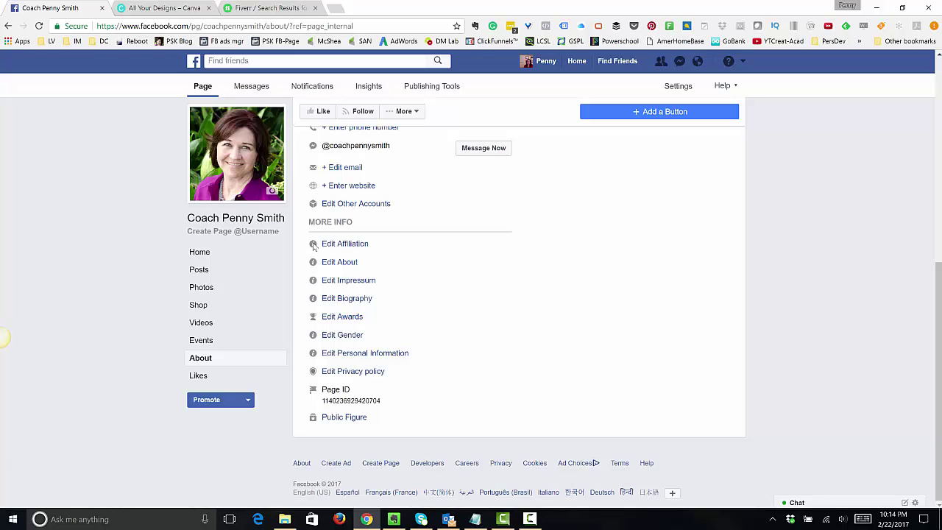
click(327, 250)
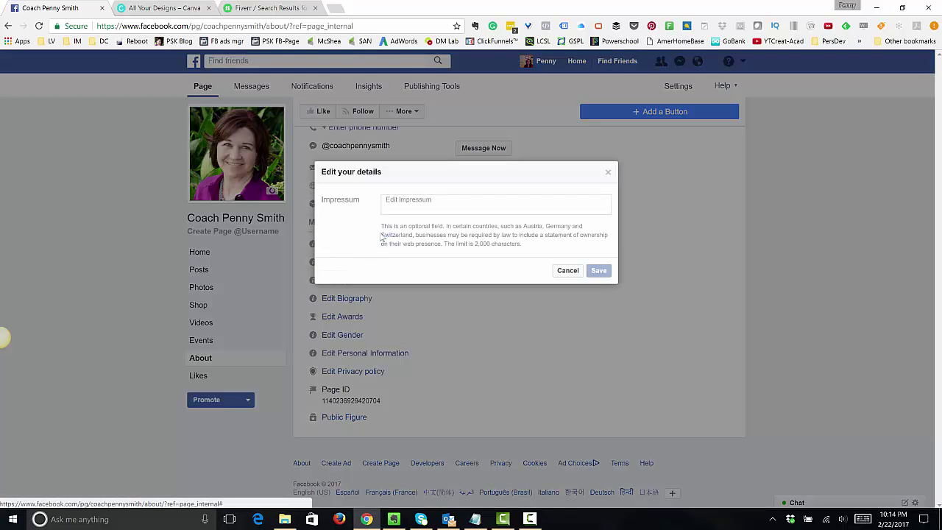
drag(404, 228, 535, 246)
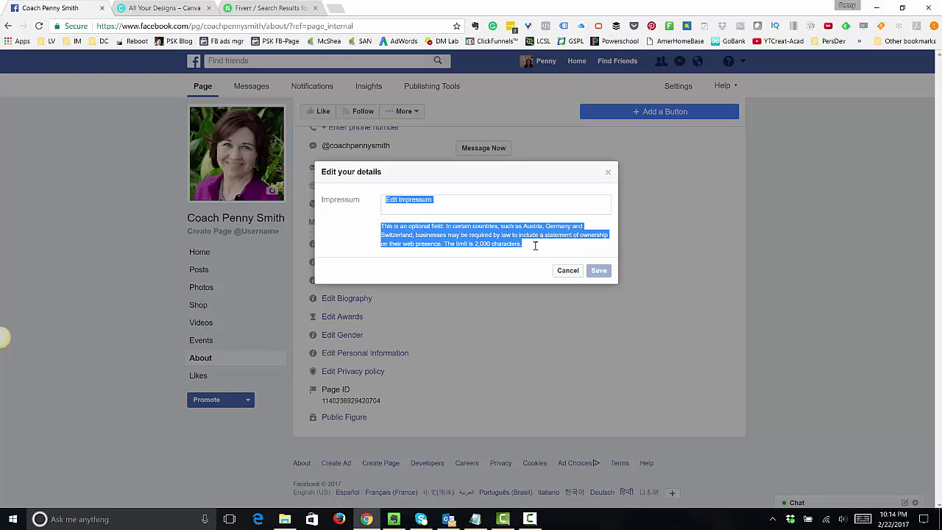
click(536, 249)
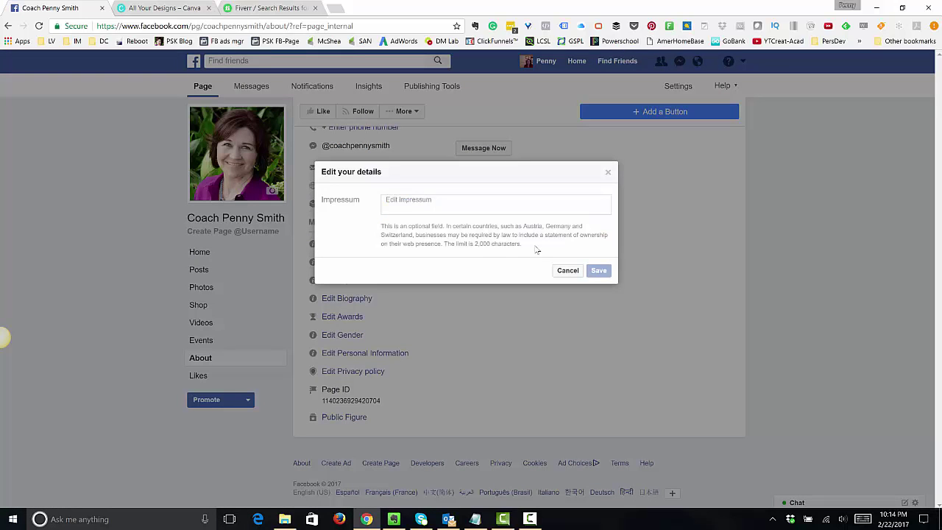
drag(536, 249, 381, 230)
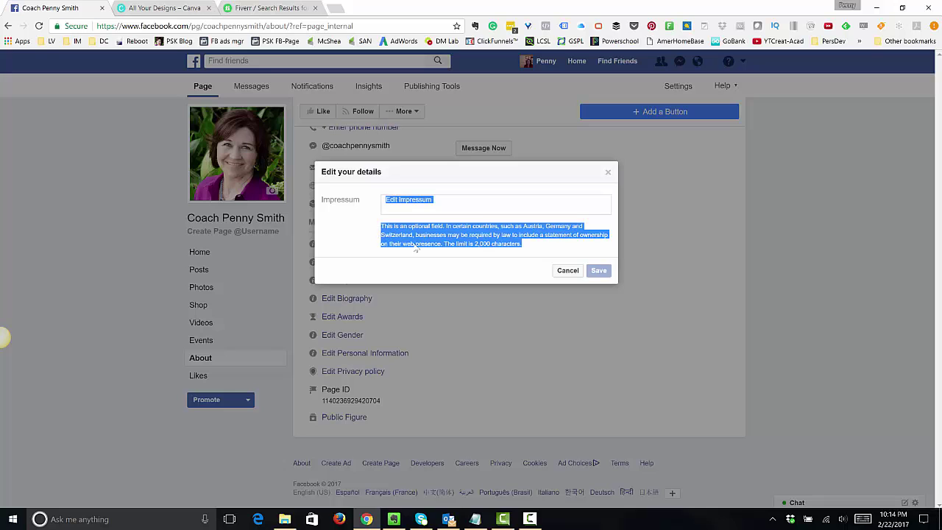
click(566, 270)
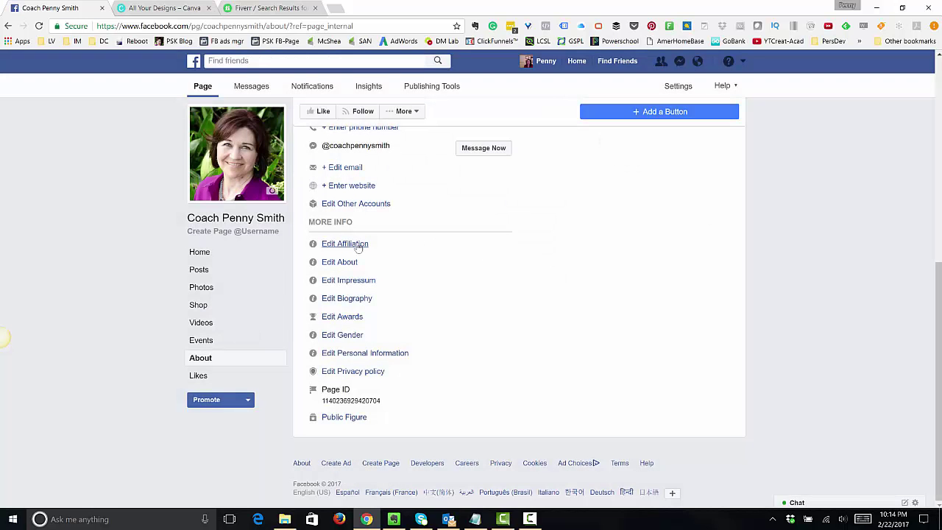
click(353, 247)
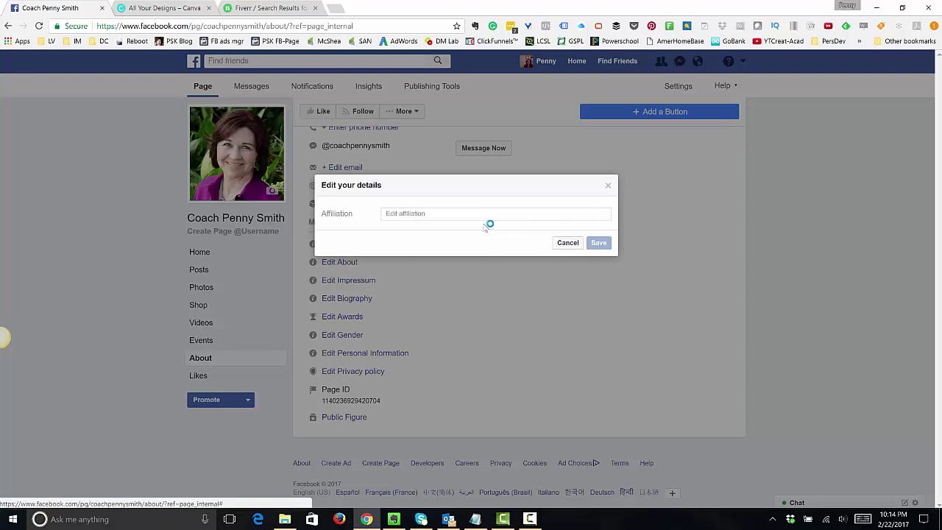
click(567, 243)
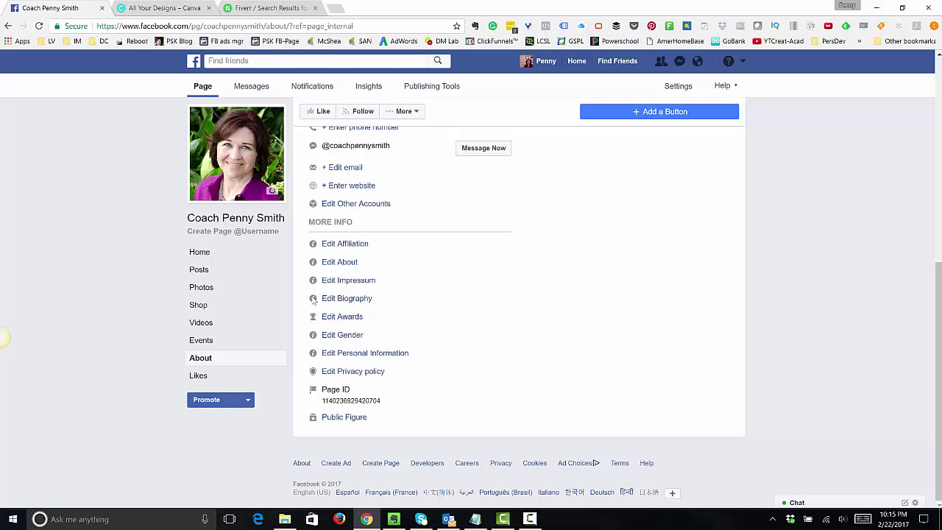
click(340, 299)
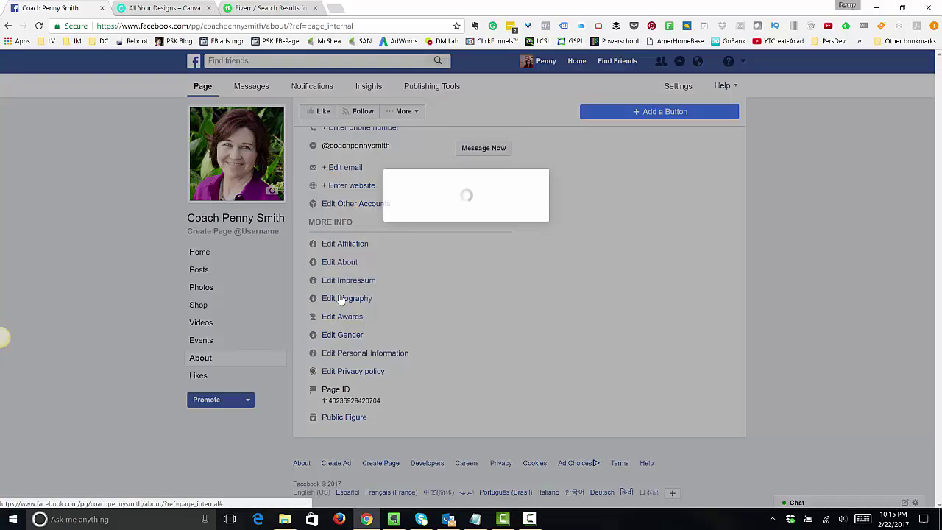
click(560, 249)
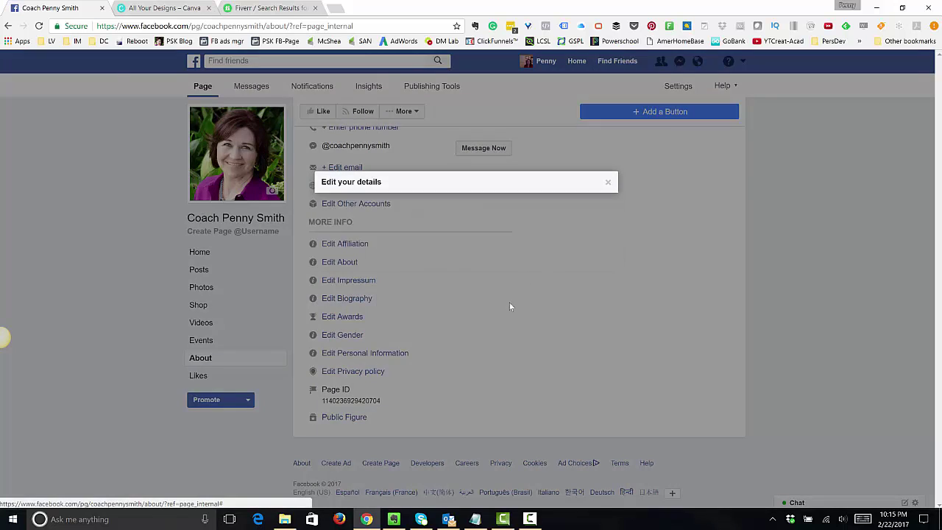
click(343, 354)
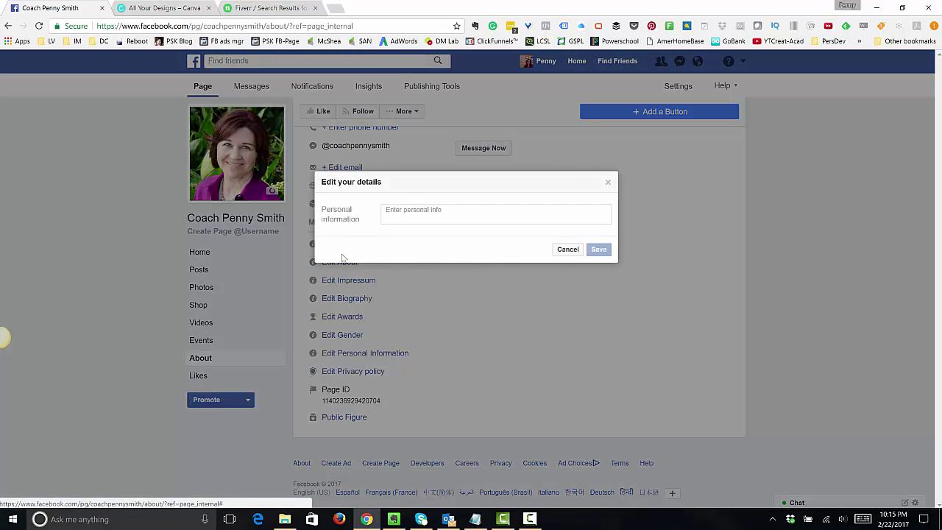
click(568, 250)
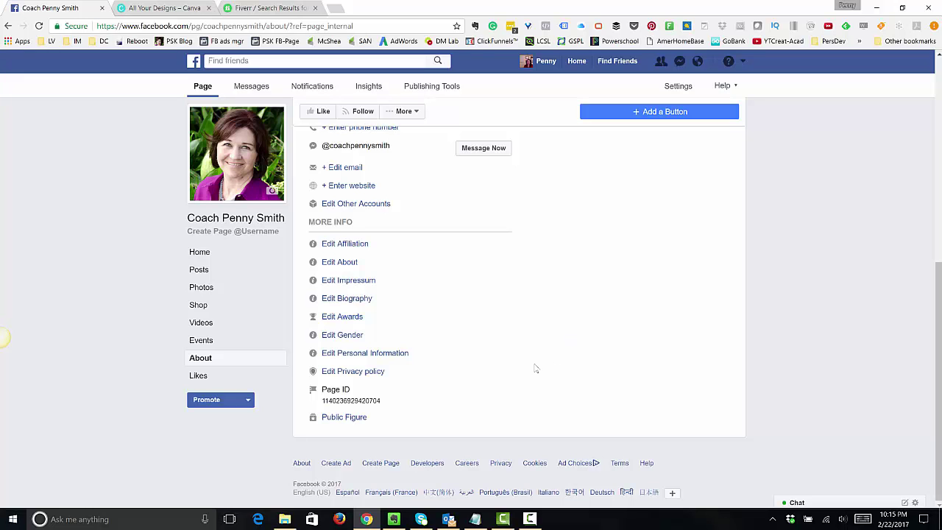
scroll(535, 368, up, 5)
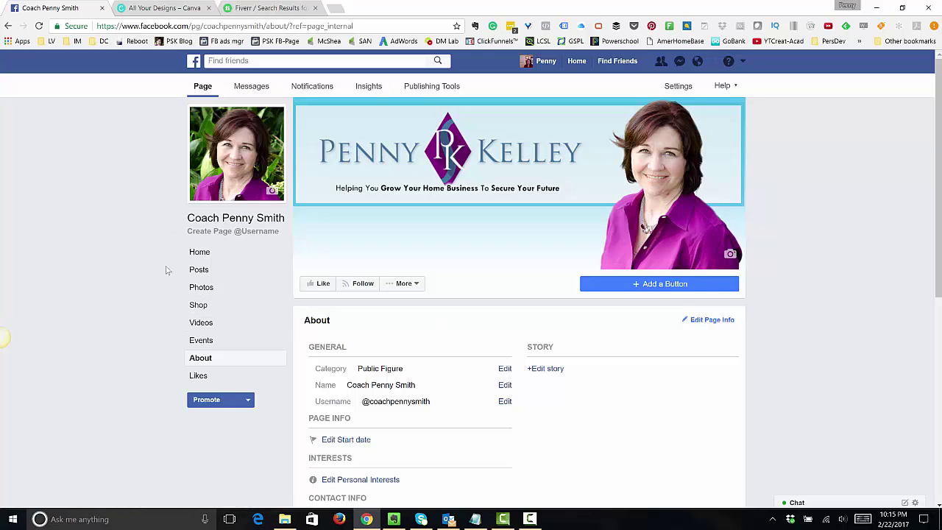
- Return to the page's Home timeline, check the Help menu, and click into Write something
click(200, 88)
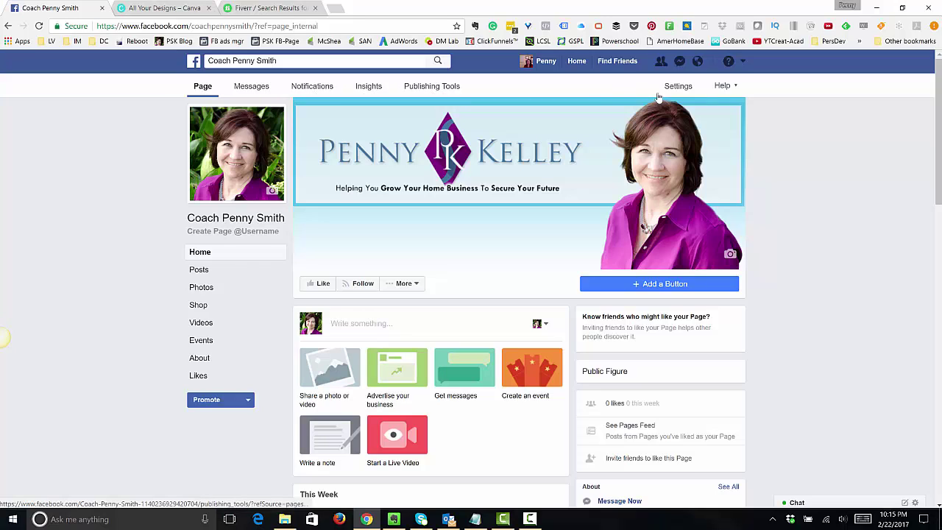
click(720, 87)
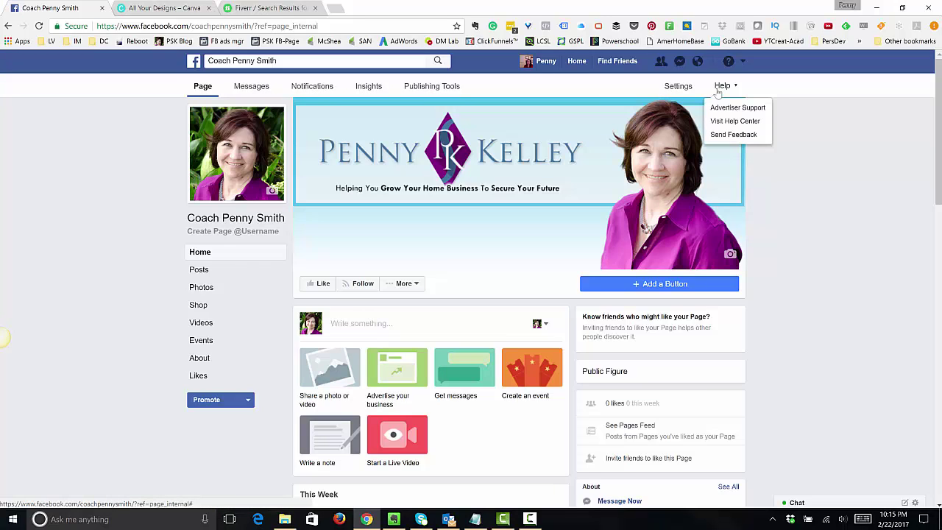
click(717, 89)
click(198, 92)
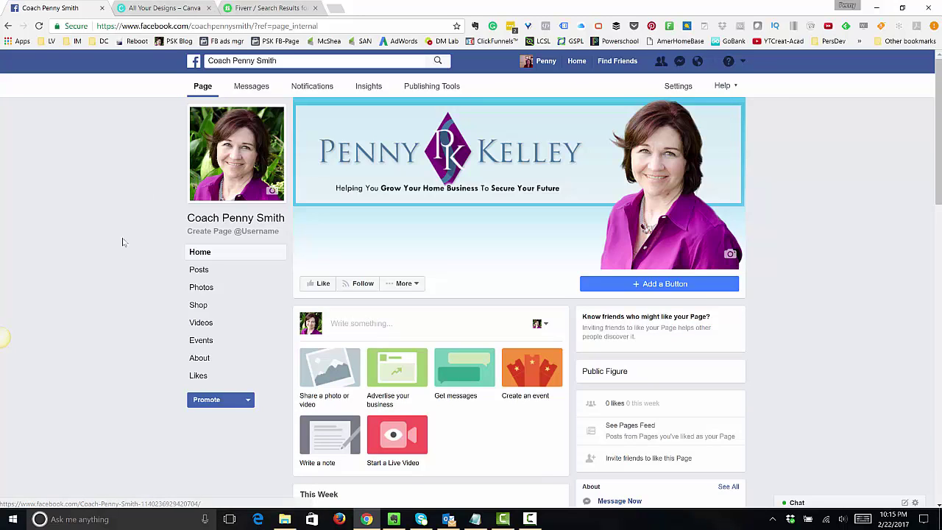
scroll(129, 350, down, 3)
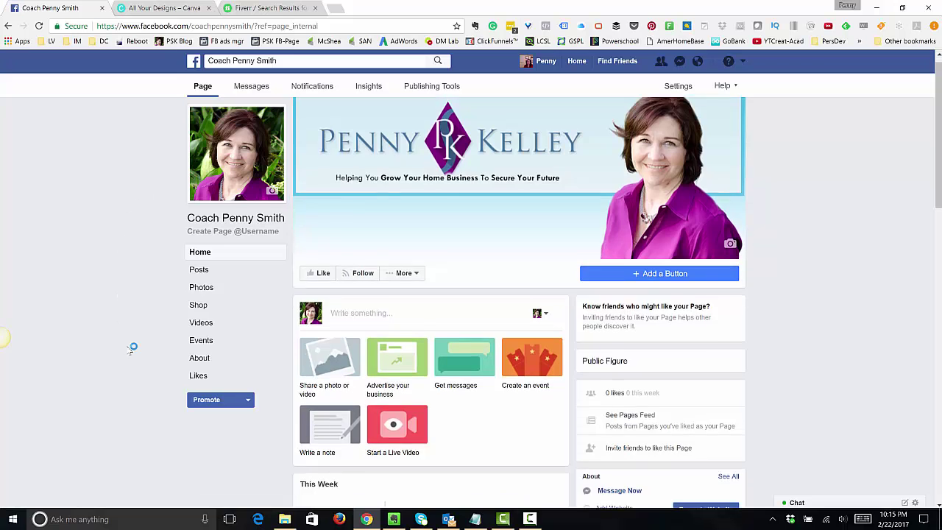
scroll(129, 351, down, 2)
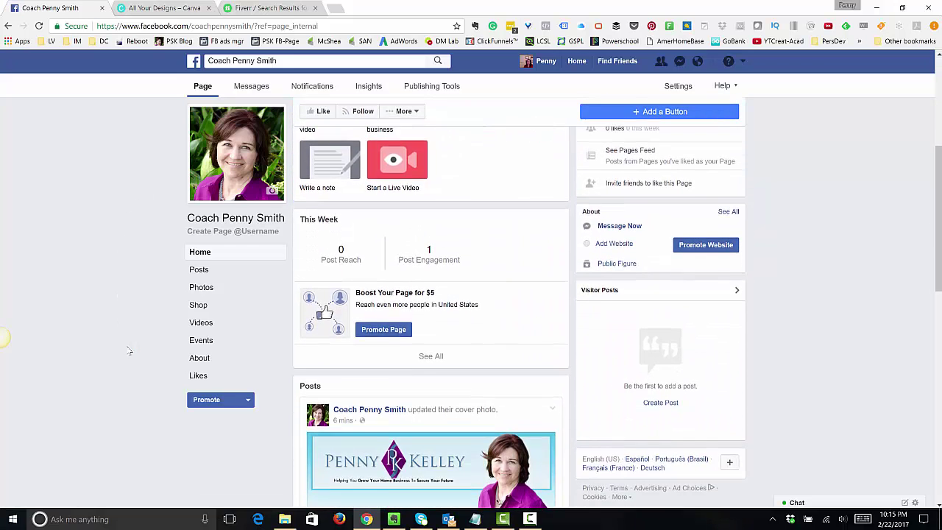
scroll(129, 351, up, 3)
scroll(129, 351, up, 2)
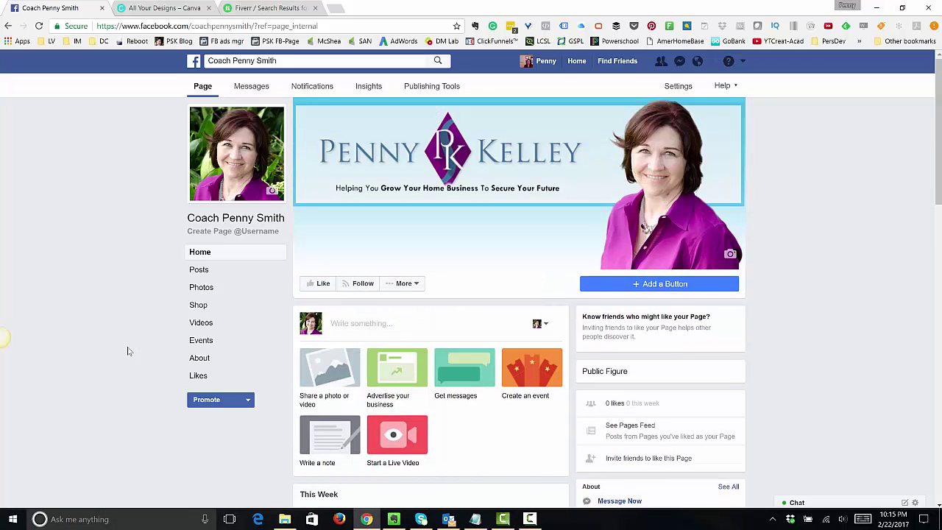
click(362, 325)
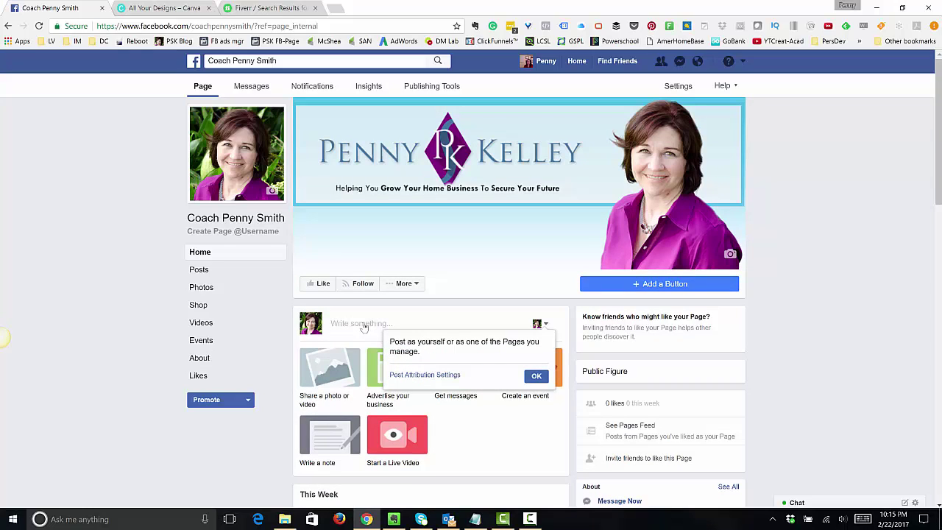
- Attach 103014timetobreakoutofshell.jpg from Pictures > 004 Quote Images to a new post
click(361, 323)
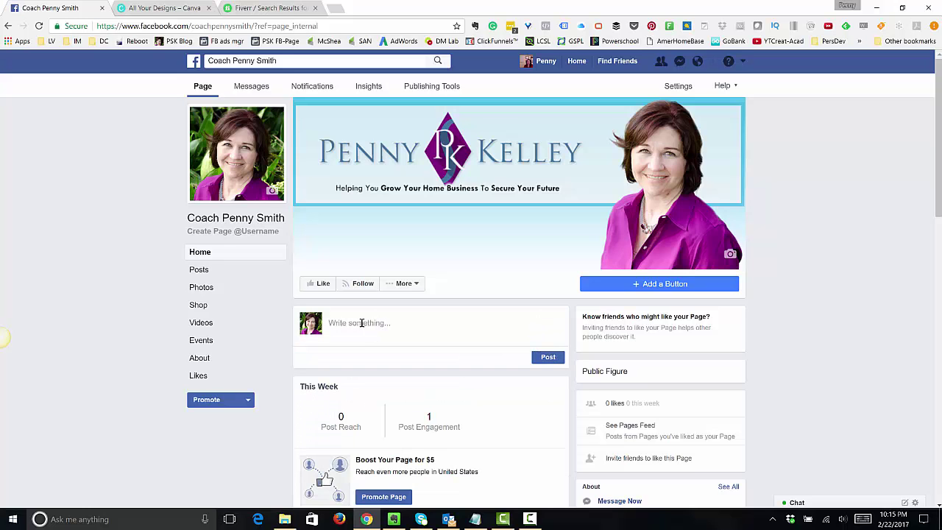
click(361, 322)
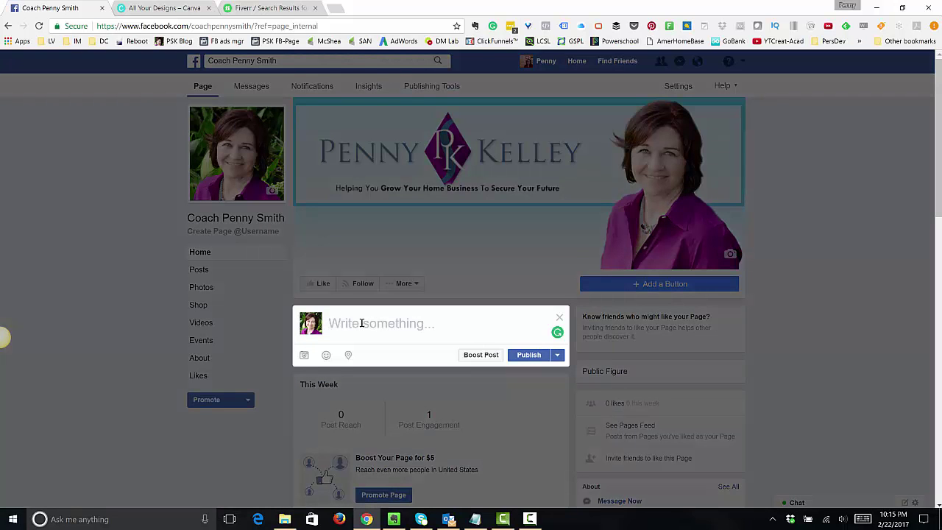
click(304, 355)
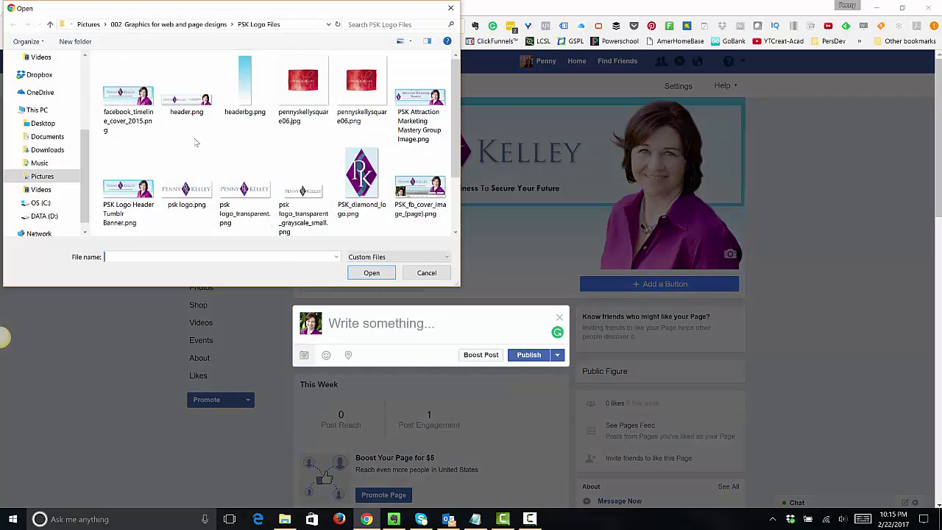
click(89, 24)
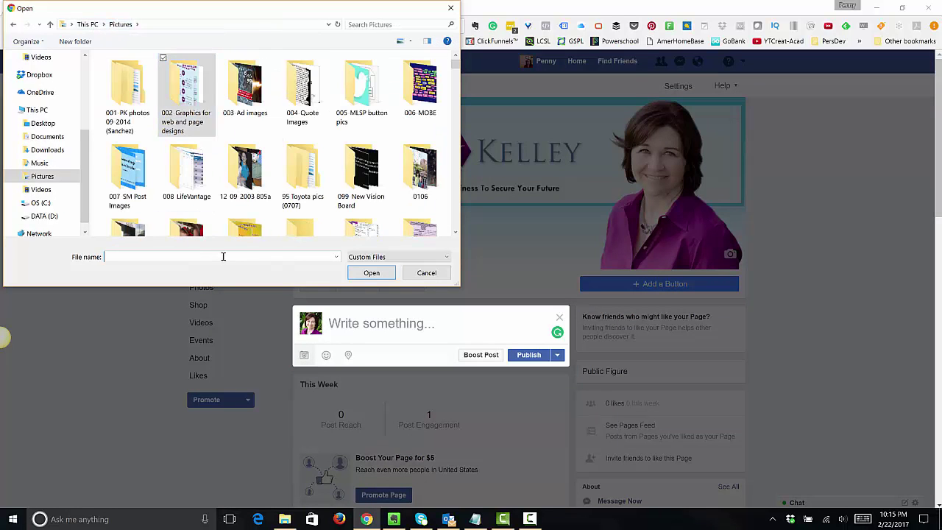
double_click(300, 92)
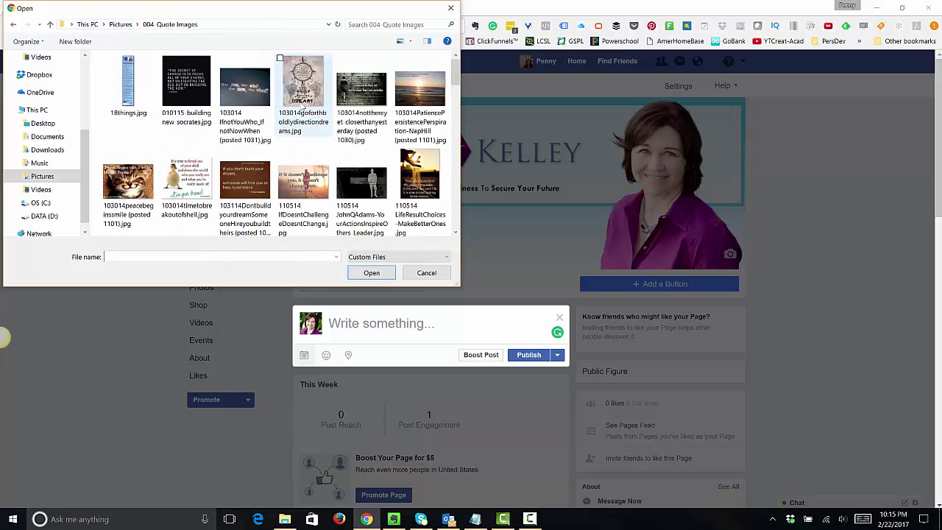
click(260, 97)
click(187, 182)
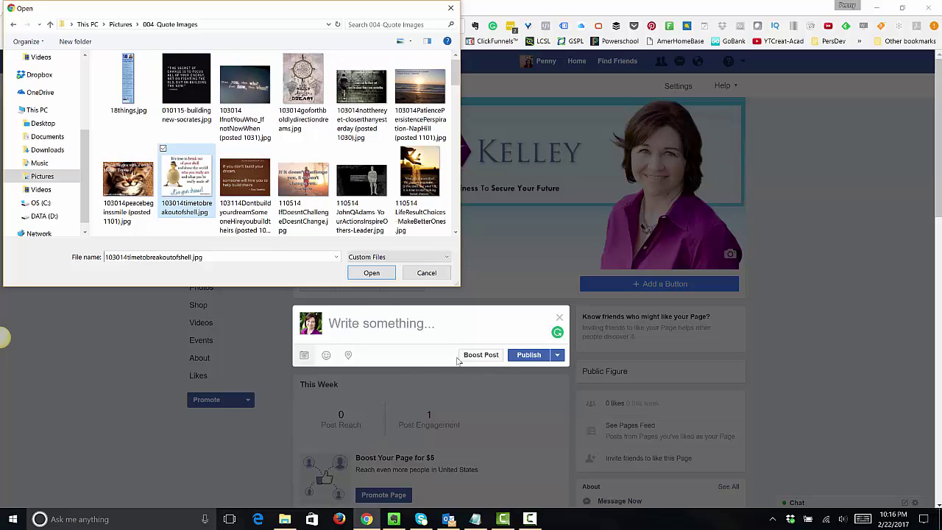
click(381, 276)
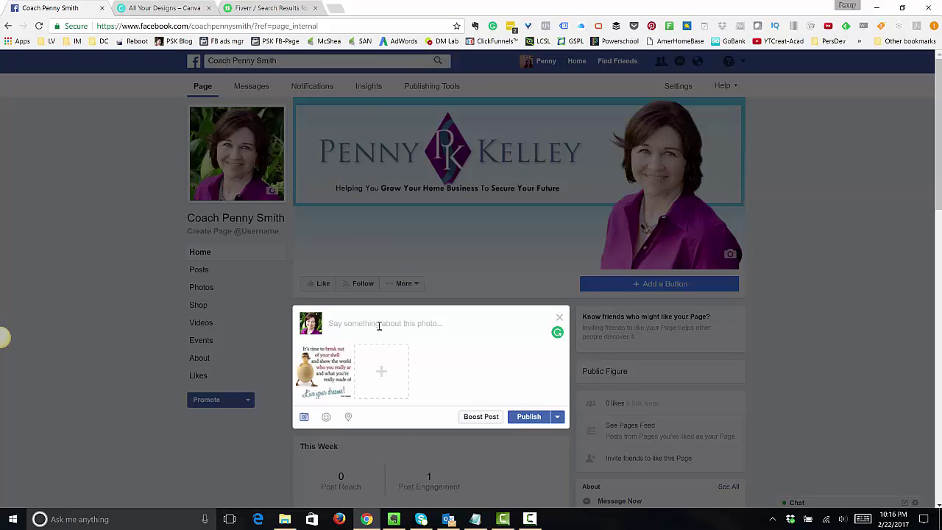
- Caption the post '#Breakout of your shell!'
text(#Break)
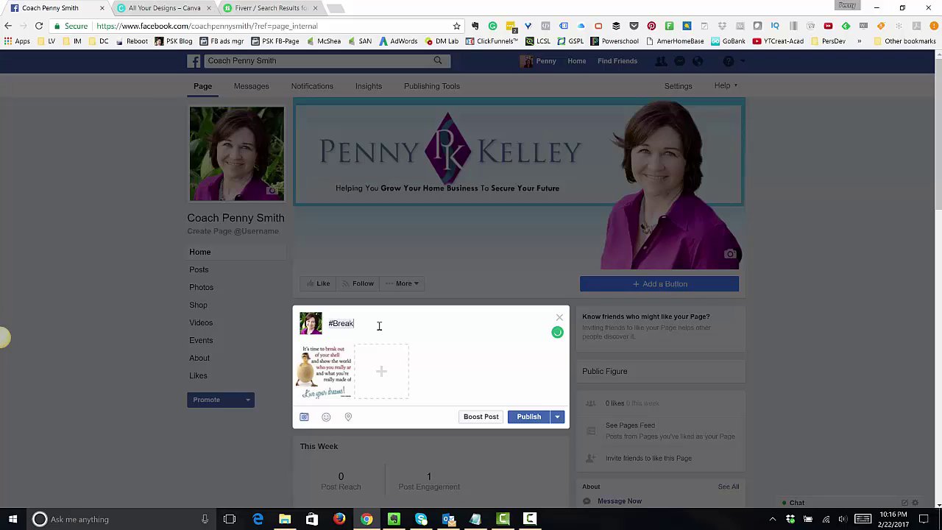
text(ou)
text(t of your shel)
text(l -)
key(BackSpace)
key(BackSpace)
text(!)
- Look at the Schedule option under Publish, then cancel without scheduling
click(557, 417)
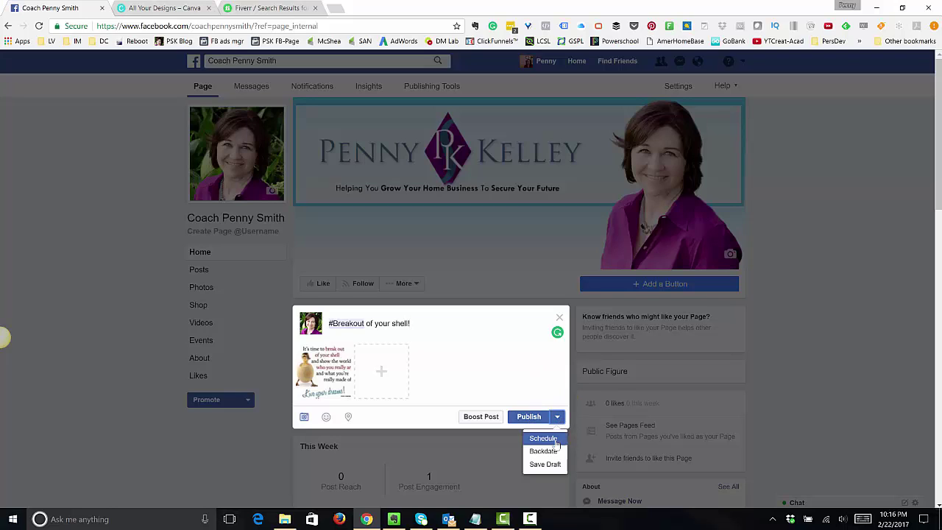
click(543, 438)
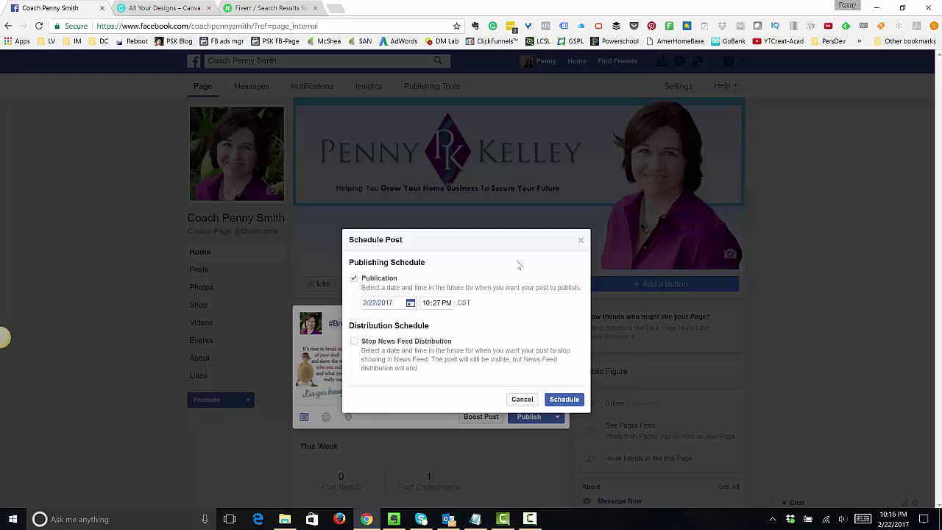
click(522, 400)
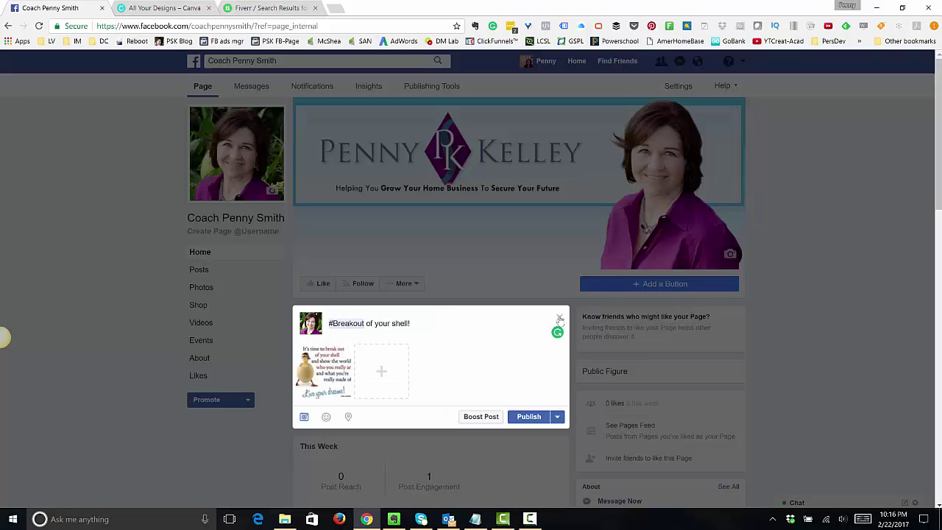
click(529, 417)
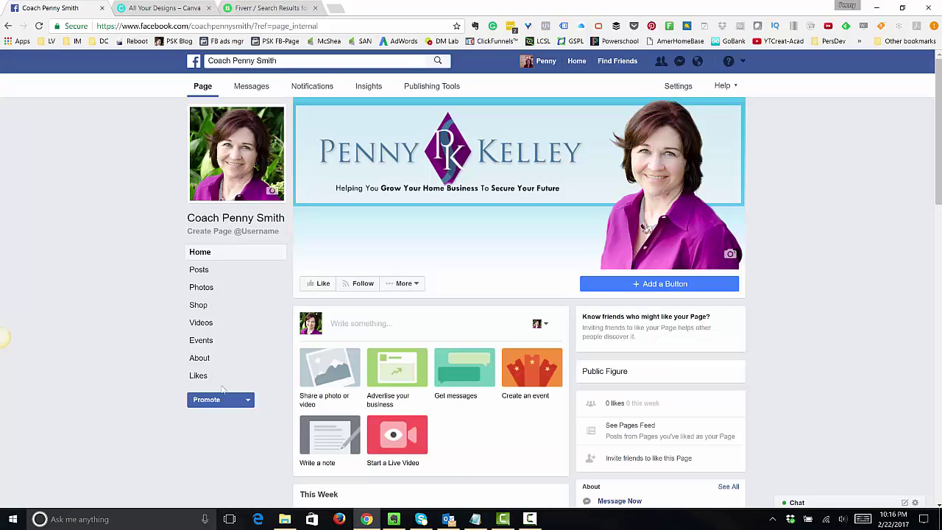
scroll(116, 382, down, 6)
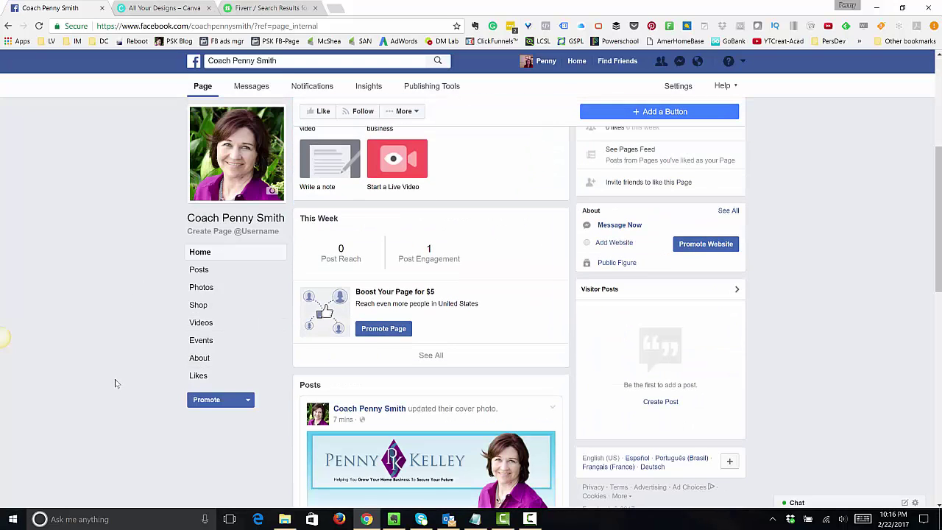
scroll(115, 383, down, 4)
scroll(115, 383, up, 5)
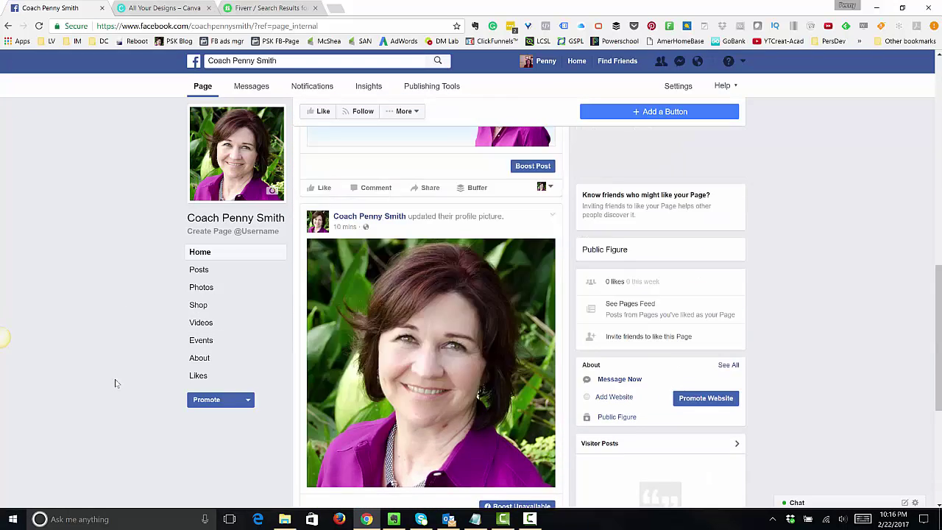
scroll(116, 383, up, 6)
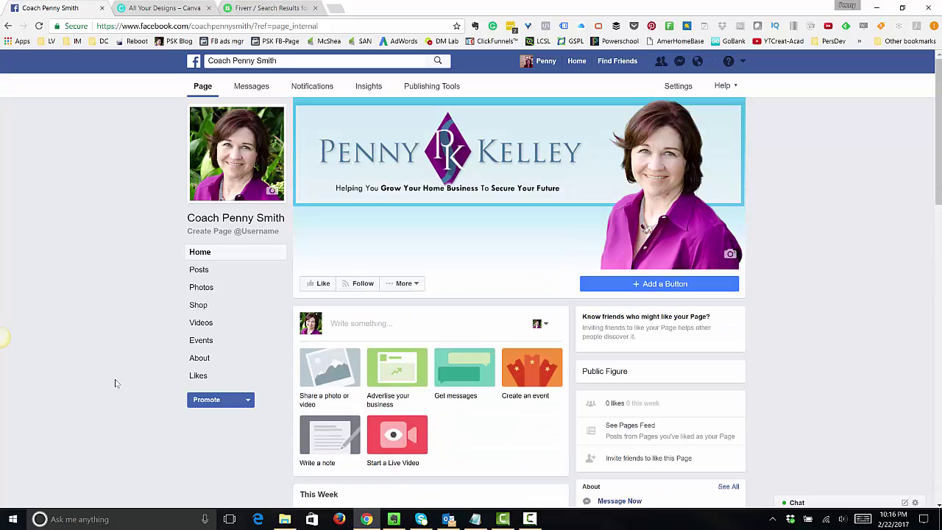
scroll(115, 383, down, 4)
scroll(116, 382, up, 4)
click(150, 265)
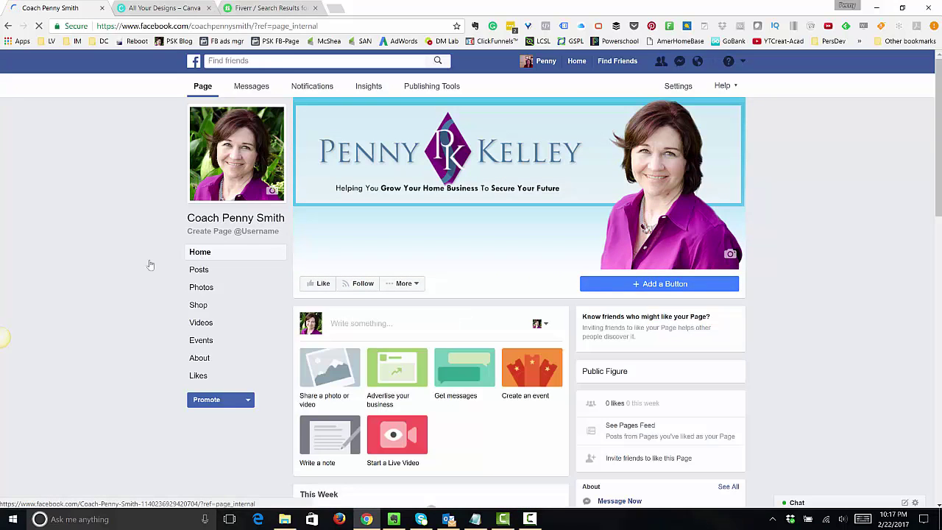
scroll(103, 356, down, 4)
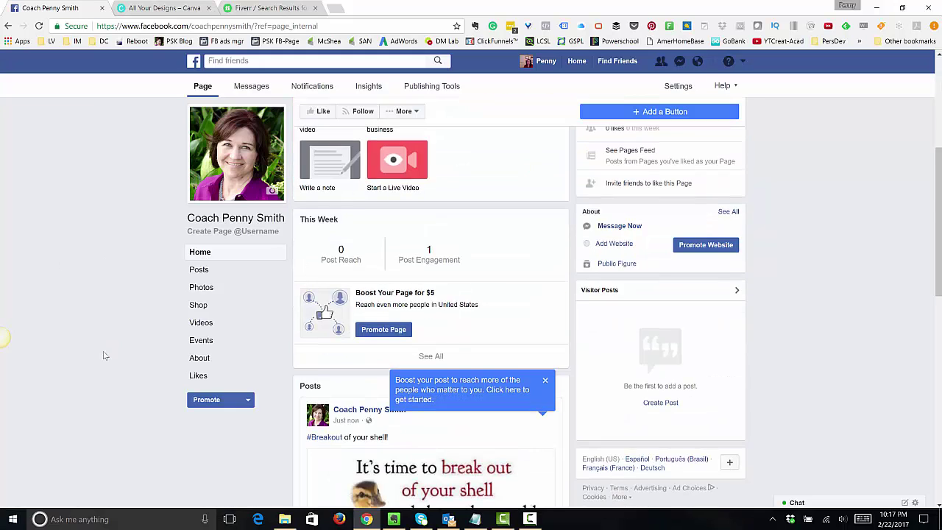
scroll(103, 355, up, 5)
scroll(103, 355, down, 9)
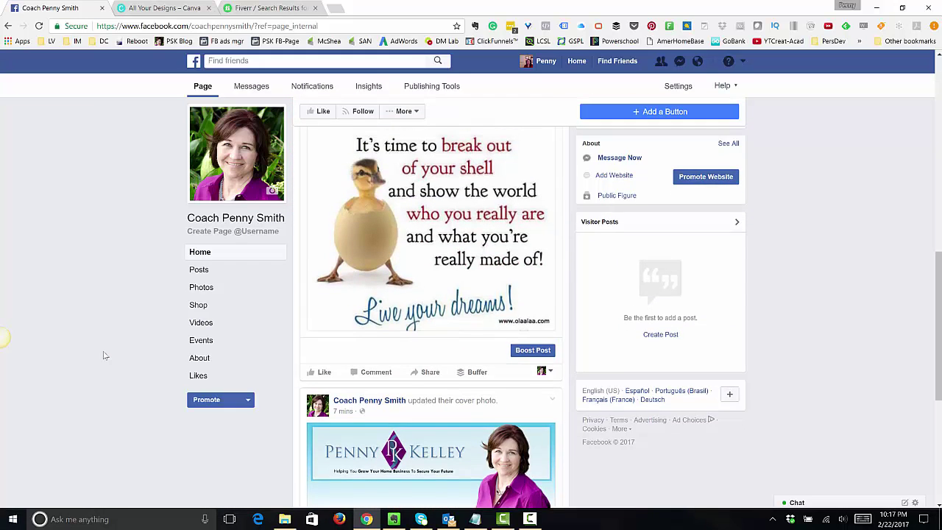
scroll(105, 355, down, 1)
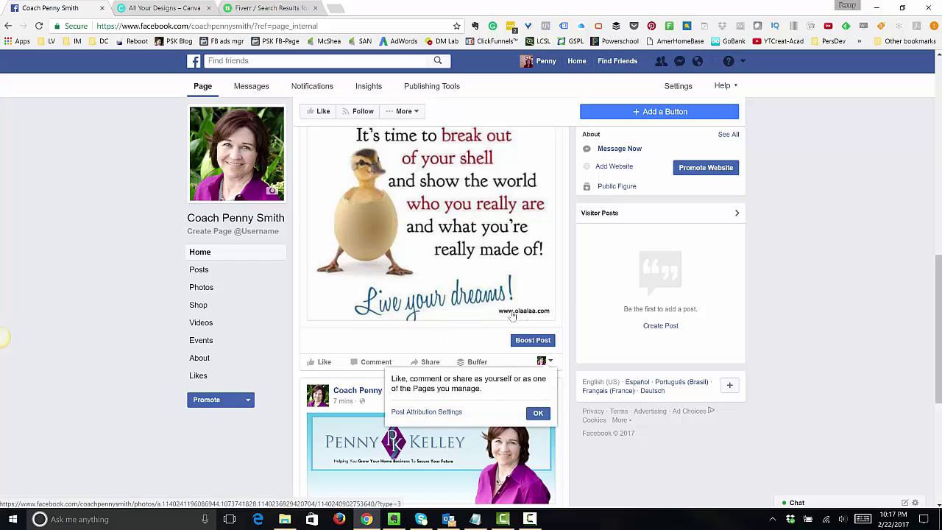
click(549, 362)
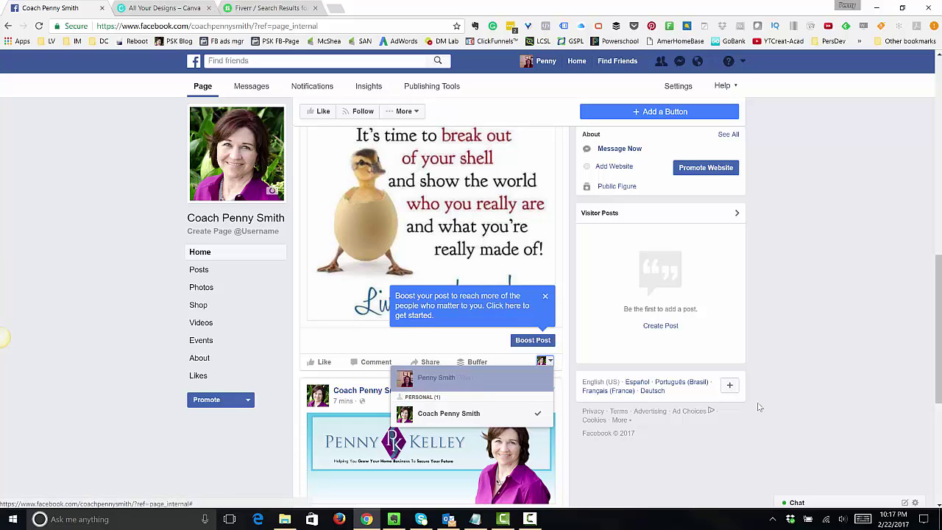
click(768, 275)
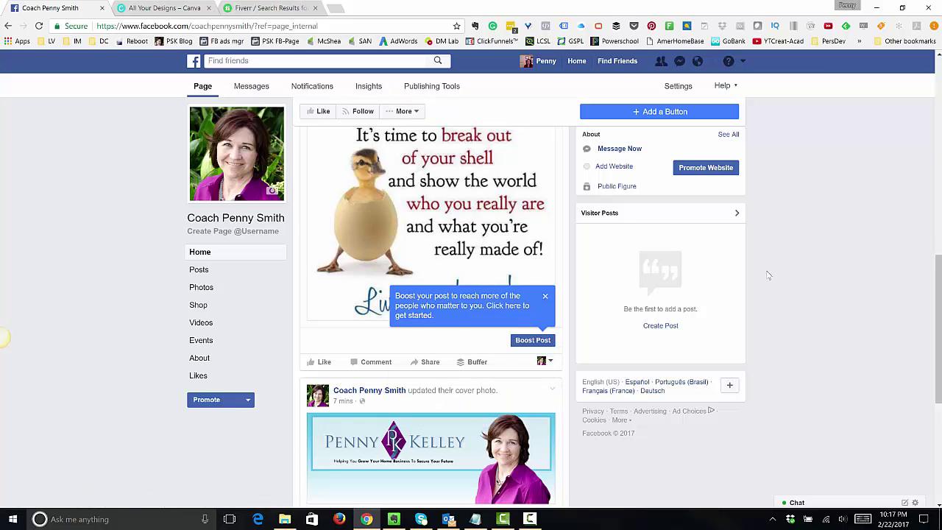
click(548, 360)
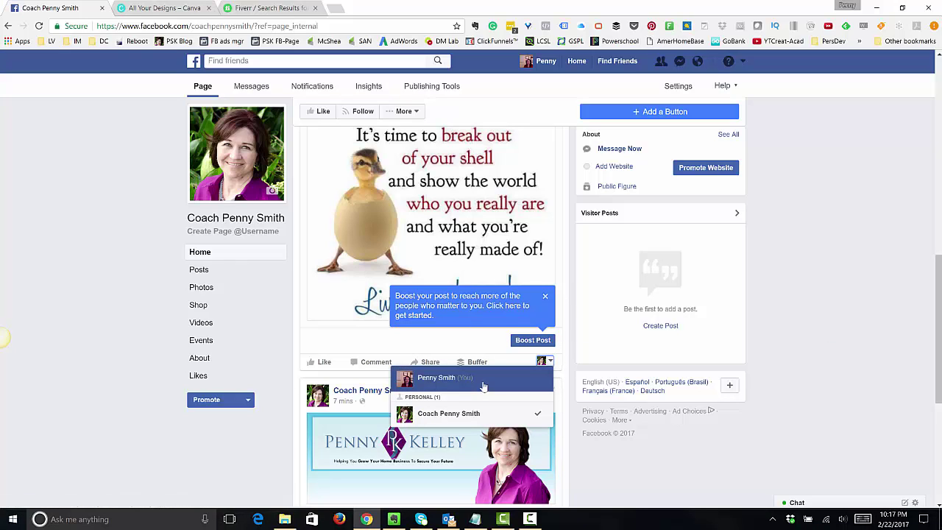
click(121, 377)
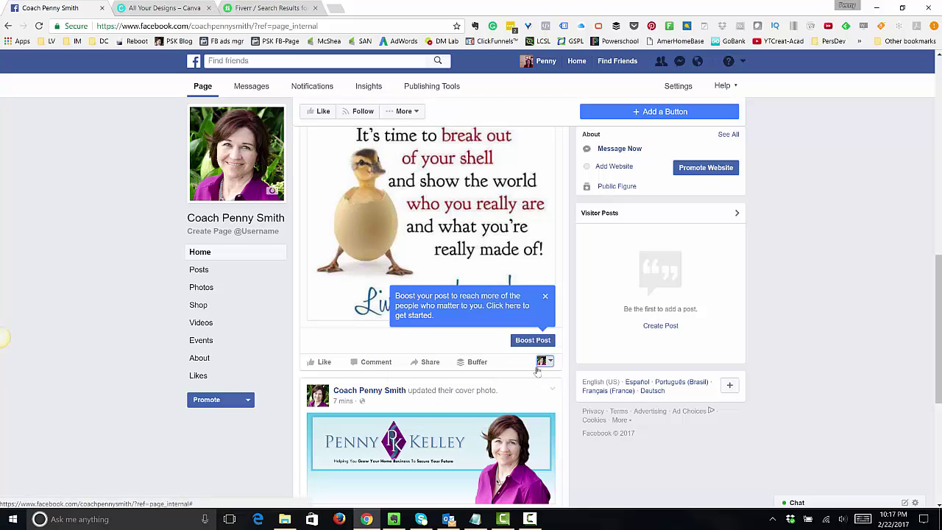
scroll(117, 283, up, 8)
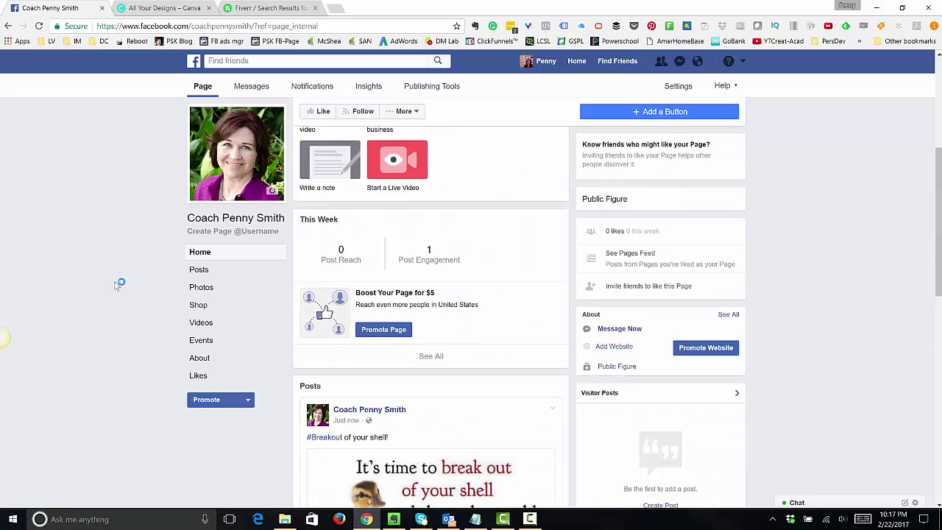
- Check the page's Messages, Notifications and Insights, then return to the Page view
click(259, 87)
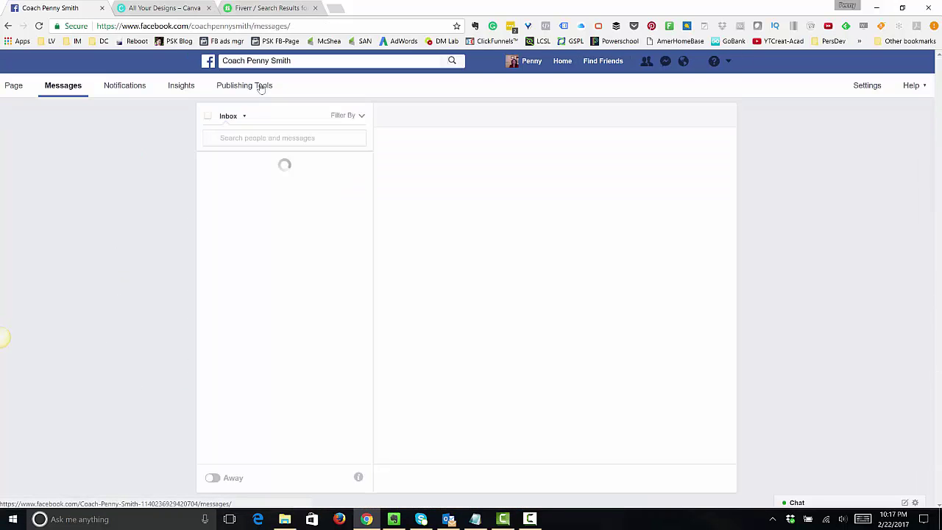
click(117, 90)
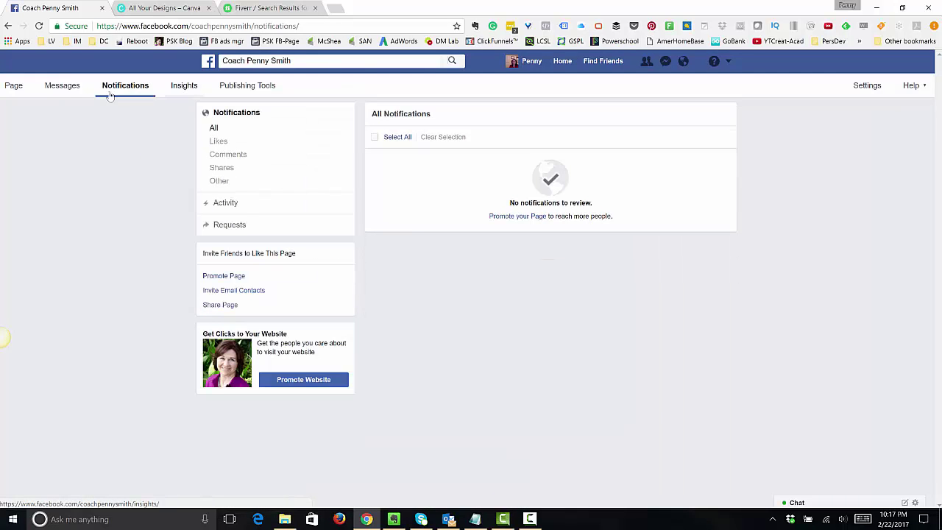
click(21, 88)
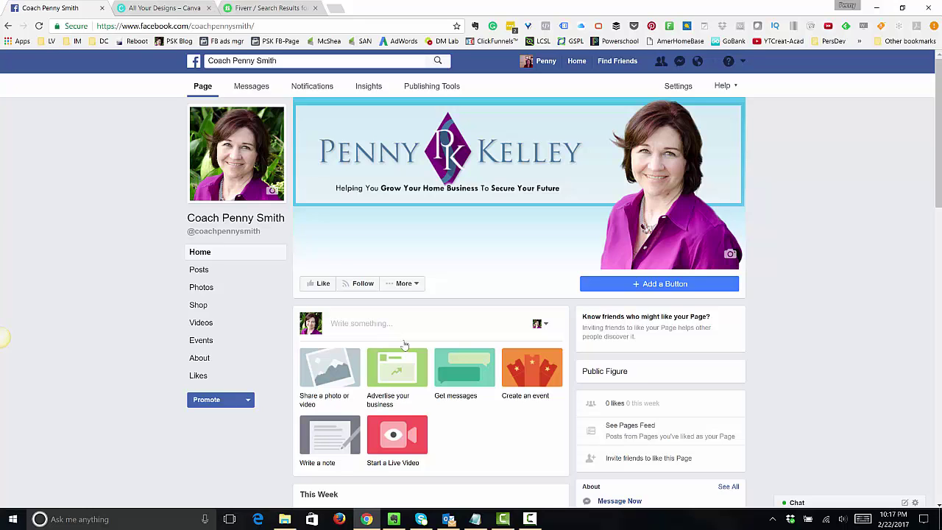
click(684, 406)
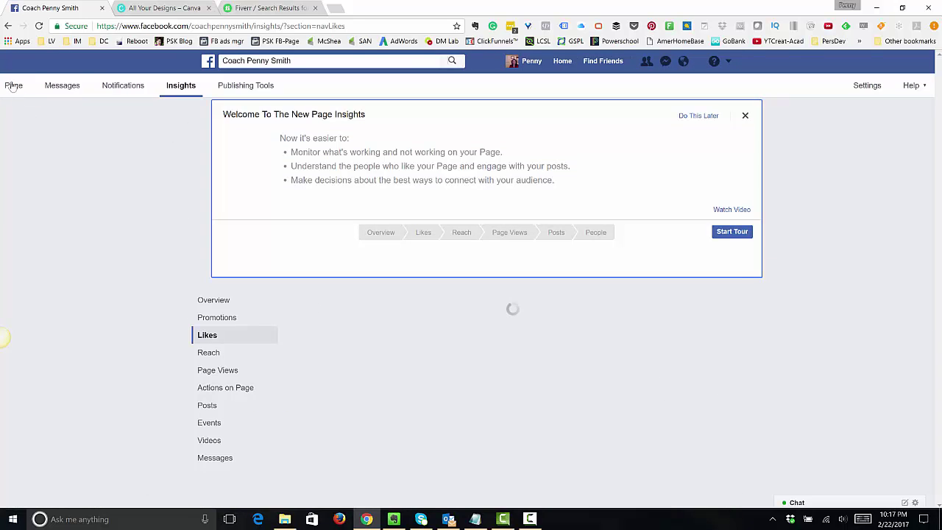
click(11, 86)
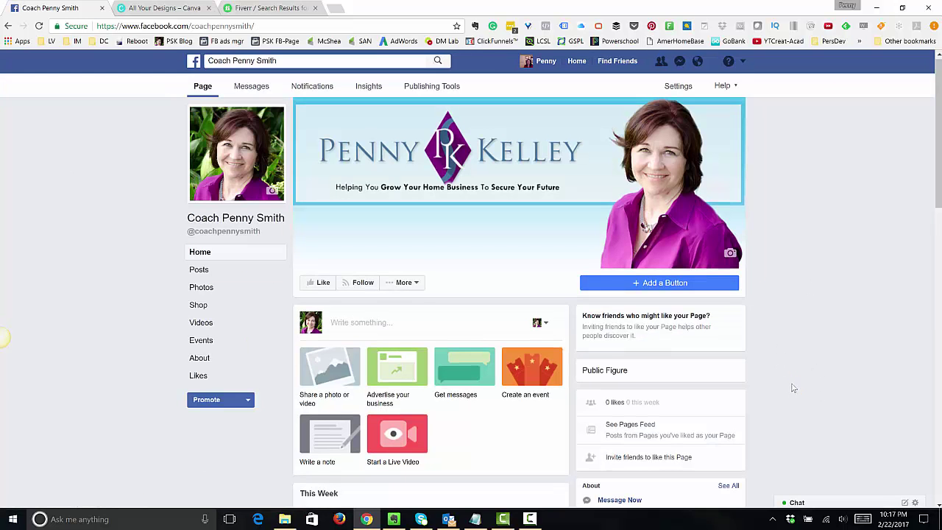
- Like the duckling quote post on the page's timeline, then scroll back up to the composer
scroll(793, 387, down, 1)
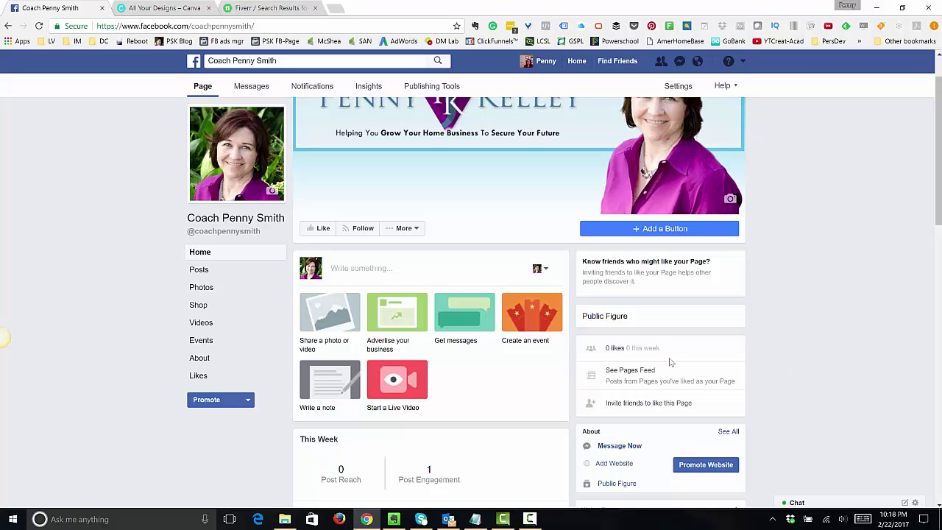
scroll(671, 362, down, 7)
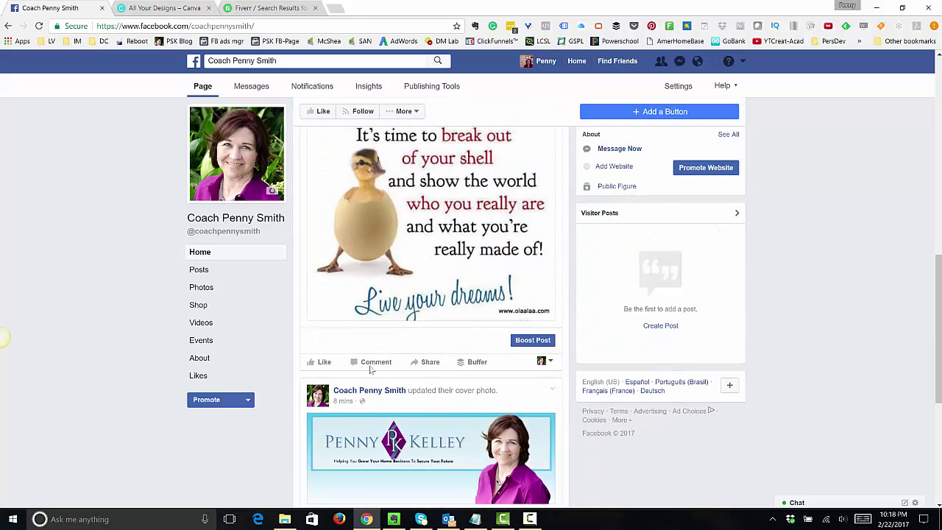
click(321, 361)
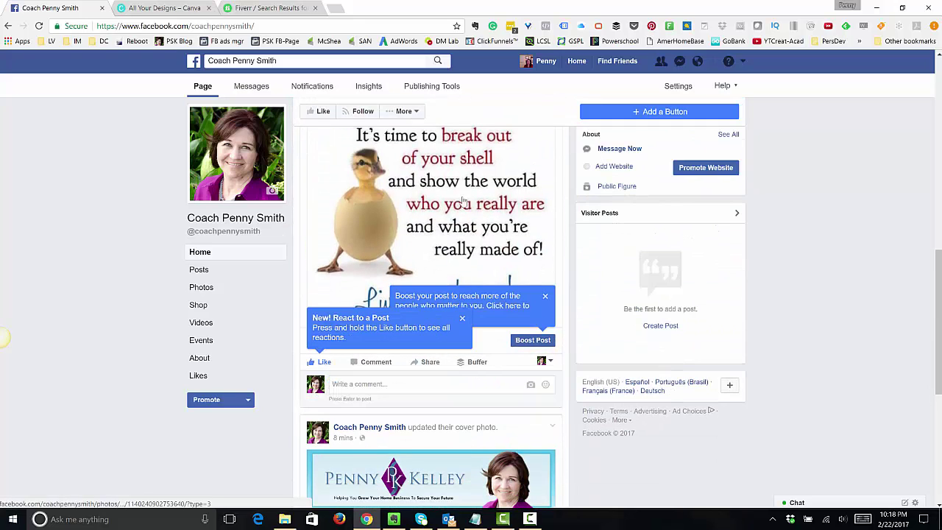
scroll(446, 280, up, 1)
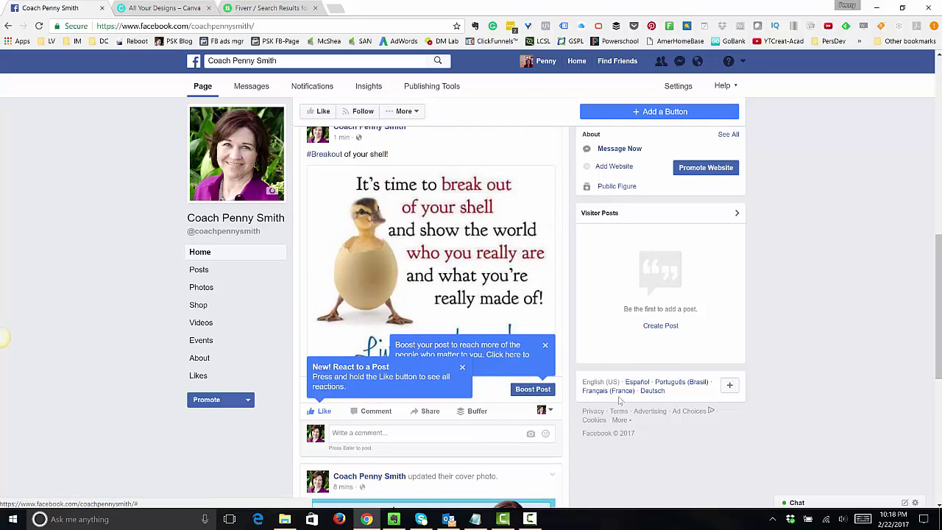
scroll(646, 401, up, 1)
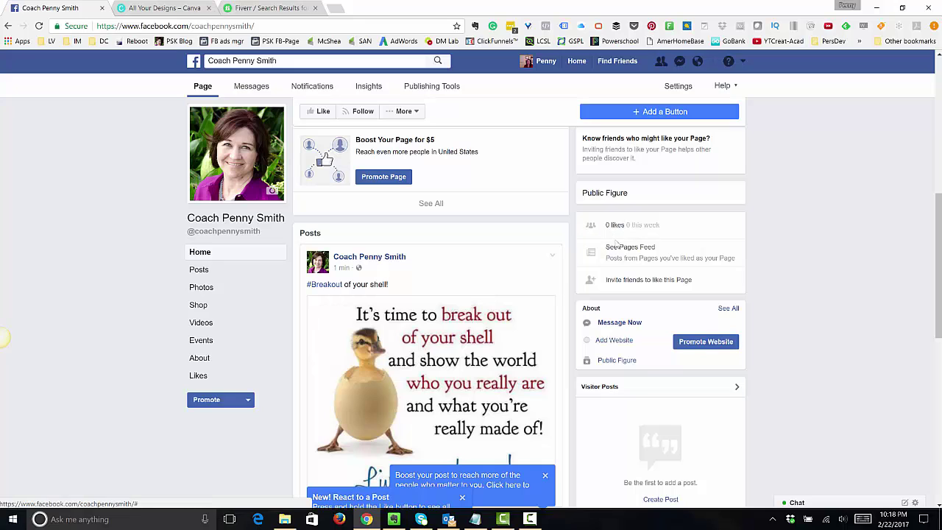
scroll(519, 350, up, 2)
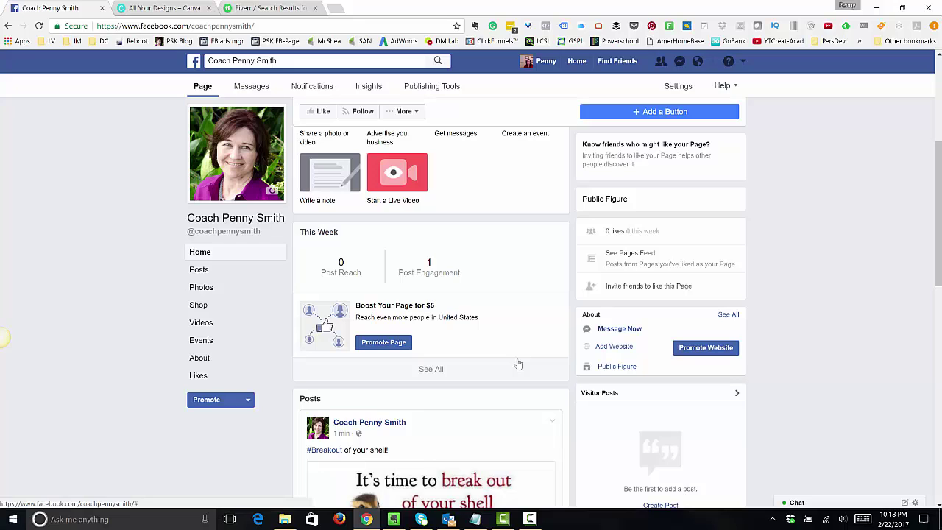
scroll(521, 363, up, 3)
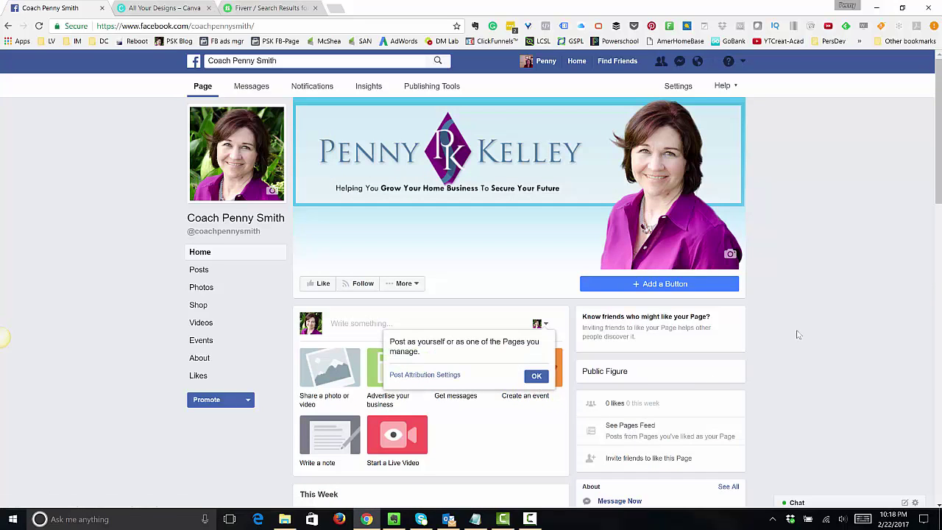
scroll(797, 335, down, 5)
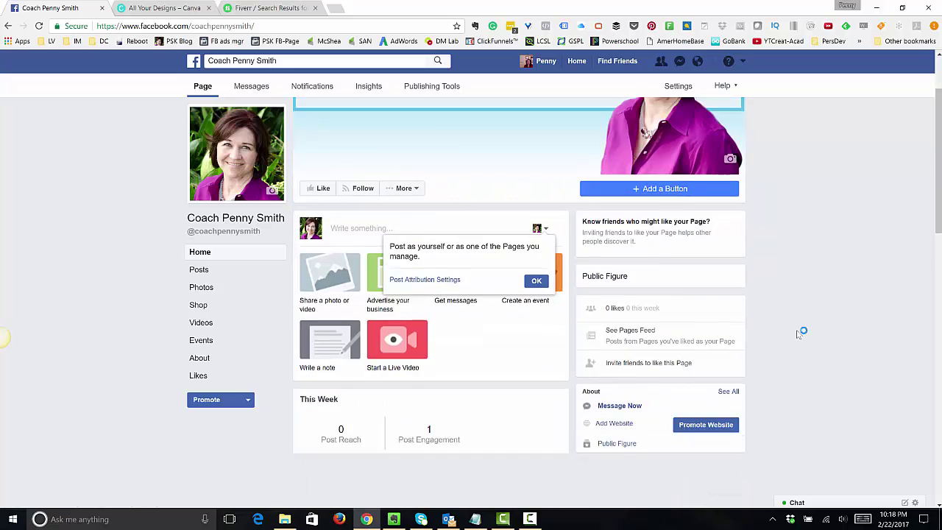
scroll(797, 335, down, 10)
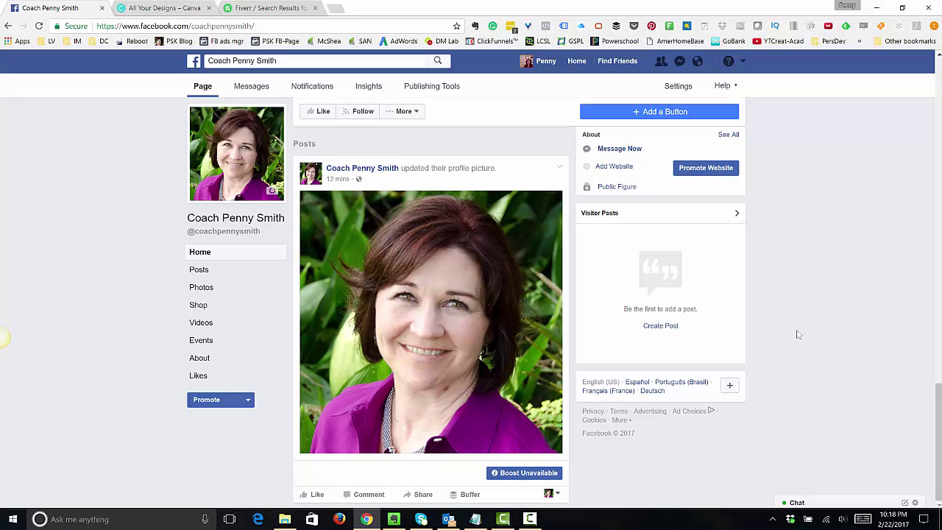
scroll(779, 297, up, 8)
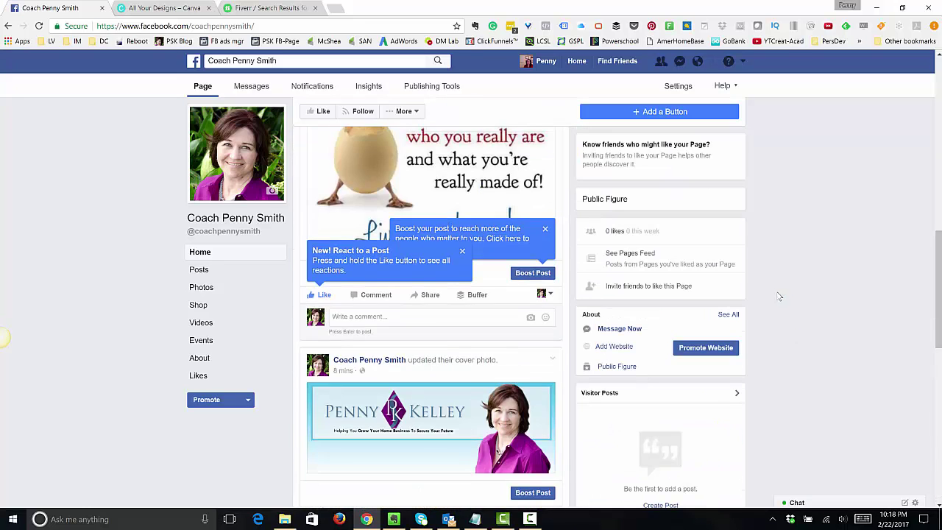
scroll(779, 297, up, 3)
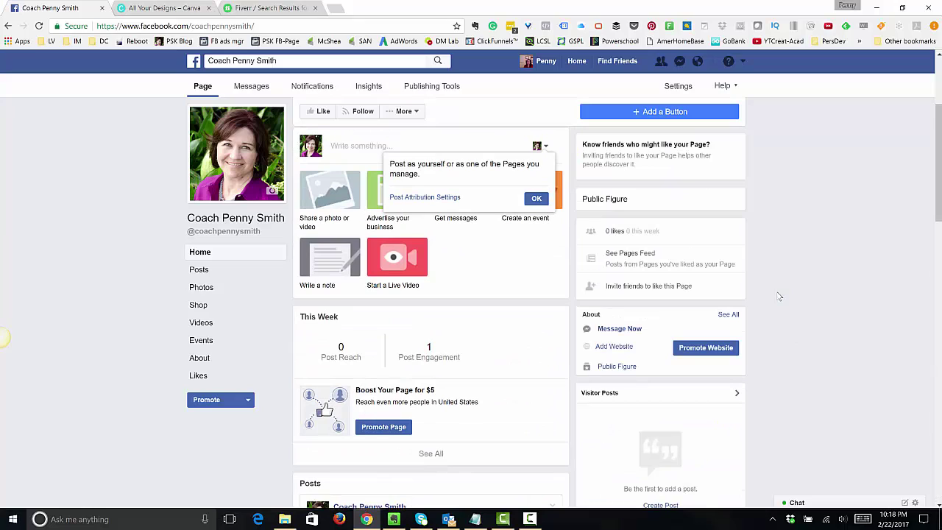